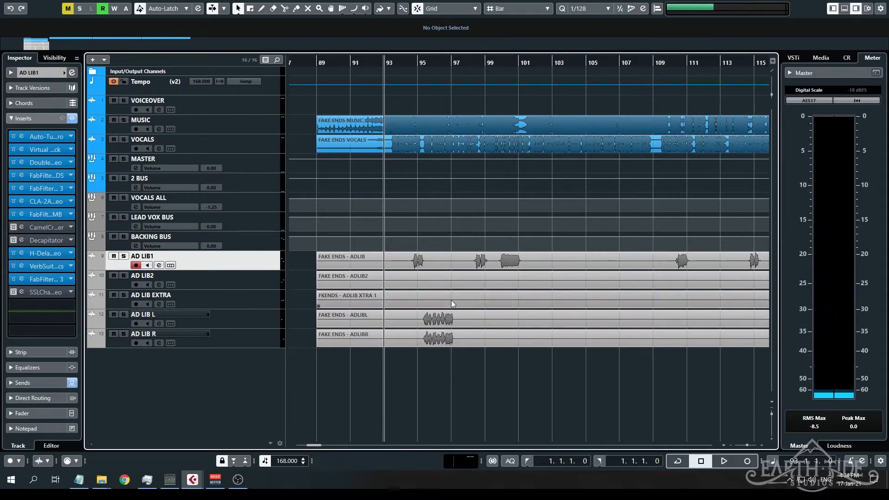
# - Solo the AD LIB1, AD LIB2, AD LIB EXTRA, AD LIB L and AD LIB R tracks
pyautogui.scroll(-3, 451, 299)
pyautogui.scroll(-1, 450, 300)
pyautogui.hscroll(3, 458, 312)
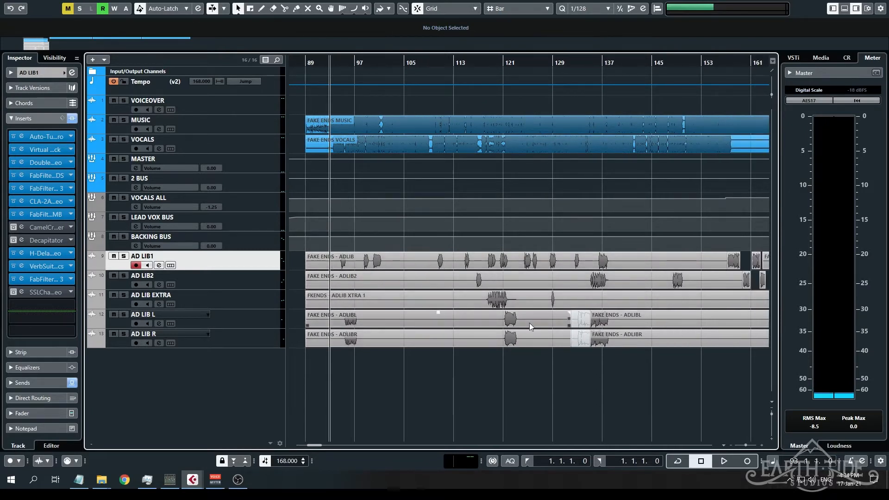
pyautogui.scroll(6, 329, 297)
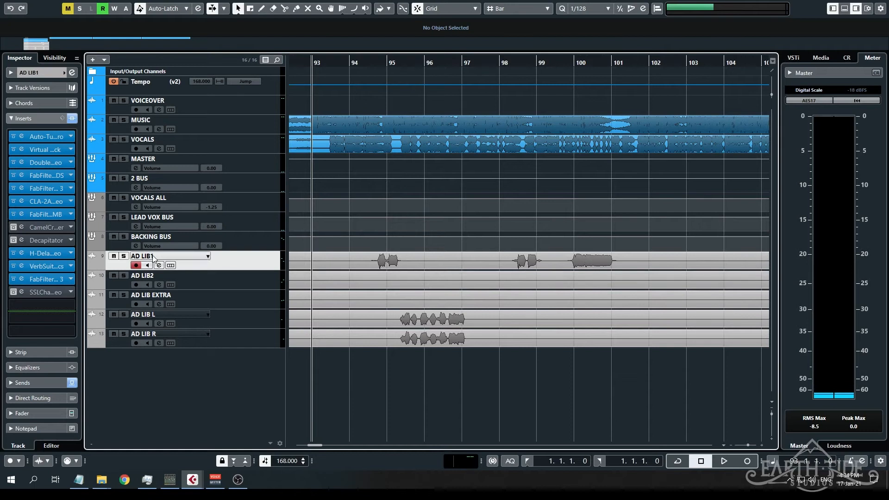
pyautogui.click(124, 256)
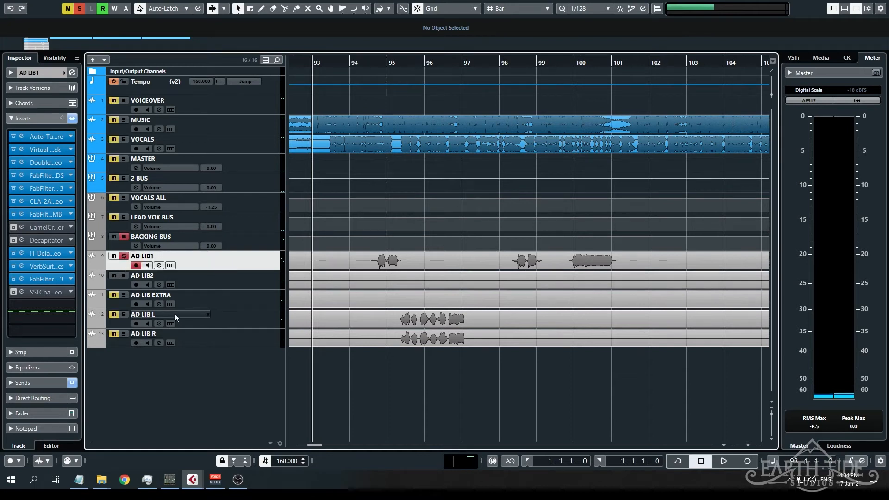
pyautogui.click(124, 295)
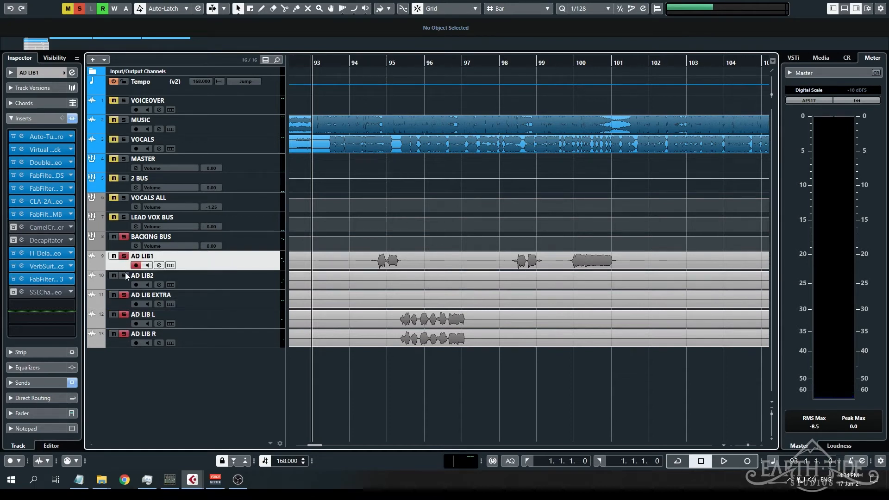
# - Audition the soloed ad-libs from bar 94 and again from just before the AD LIB2 phrase near bar 117
pyautogui.click(364, 64)
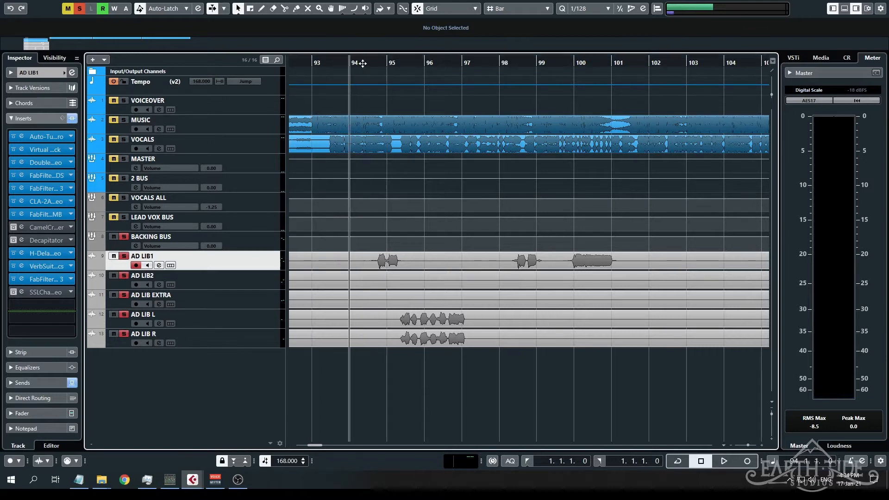
pyautogui.press('space')
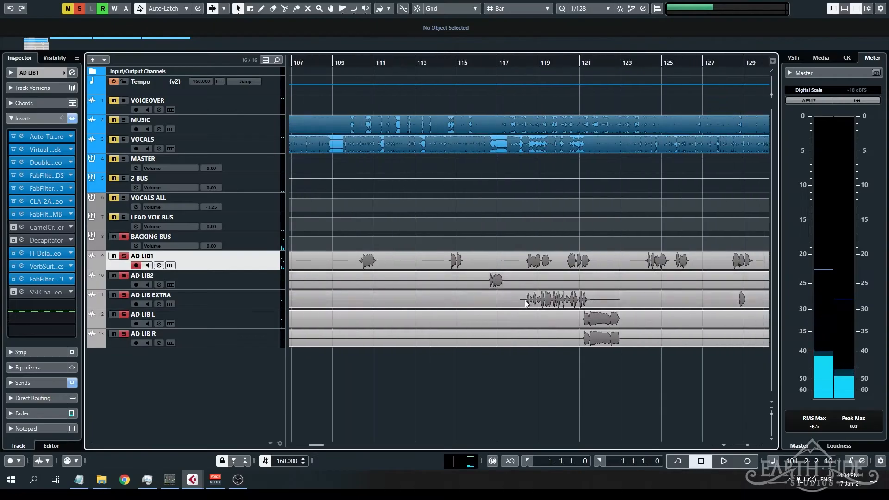
pyautogui.press('h')
pyautogui.click(452, 65)
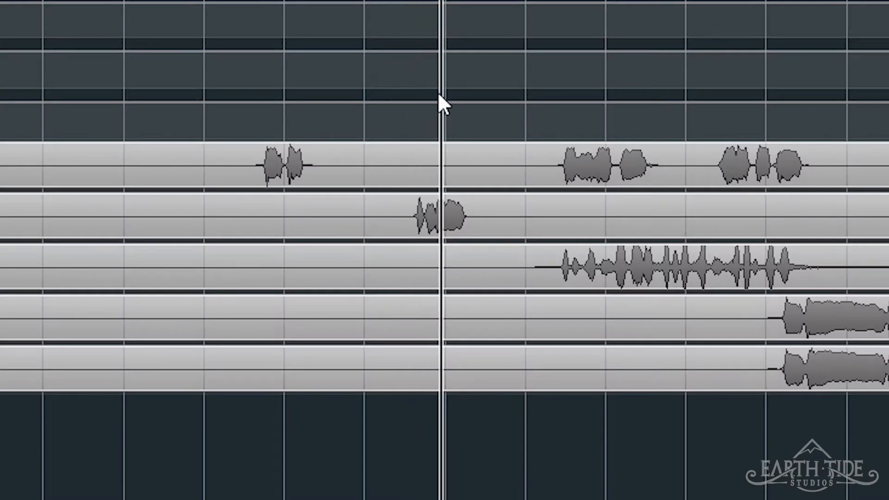
pyautogui.press('space')
pyautogui.press('g')
# - Audition the stacked ad-libs on AD LIB1, AD LIB2, AD LIB L and AD LIB R around bar 135
pyautogui.hscroll(4, 498, 281)
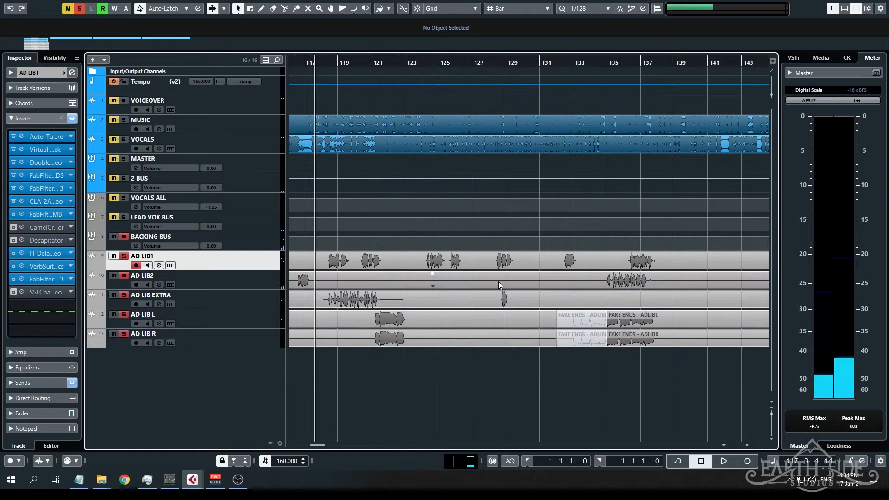
pyautogui.hscroll(4, 498, 281)
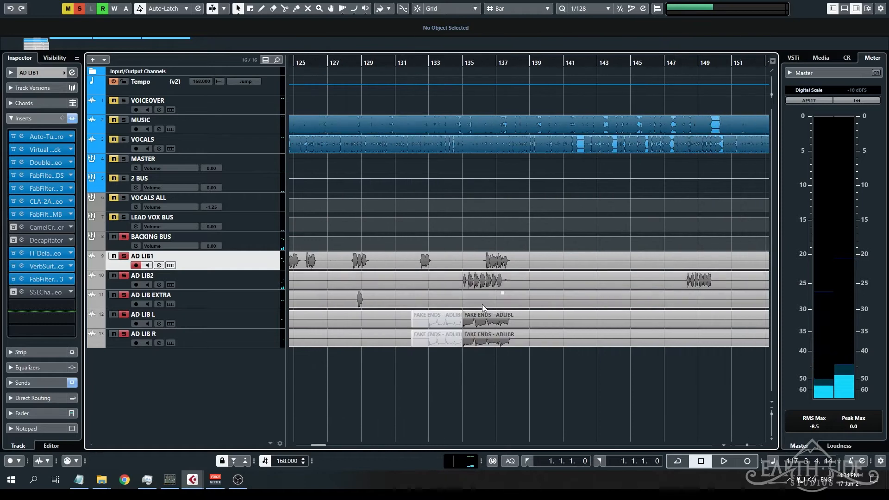
pyautogui.click(457, 64)
pyautogui.press('space')
pyautogui.scroll(3, 479, 186)
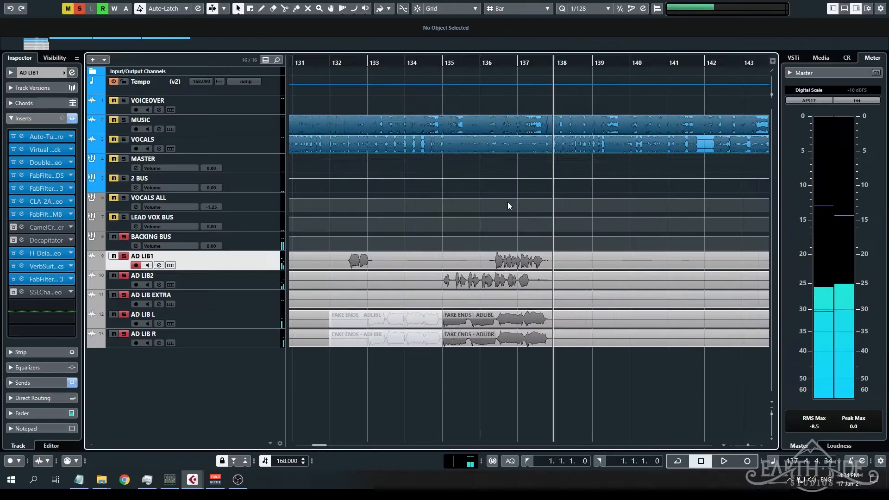
# - Bypass all inserts on AD LIB1 and switch off its H-Delay and VerbSuite plug-ins
pyautogui.scroll(-5, 507, 206)
pyautogui.hscroll(-3, 563, 311)
pyautogui.scroll(6, 518, 296)
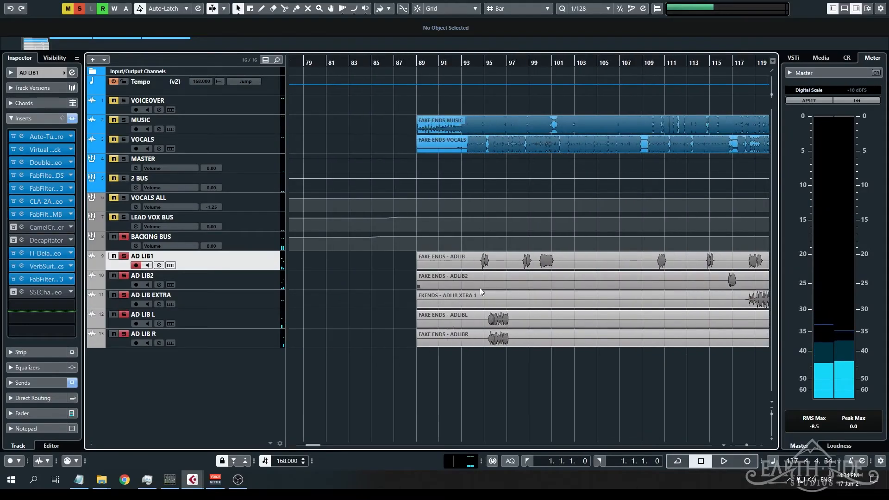
pyautogui.click(510, 69)
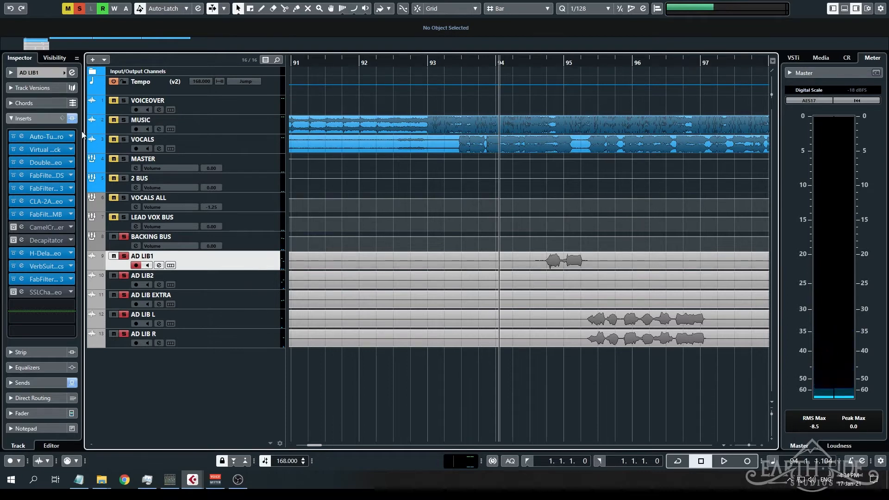
pyautogui.click(71, 118)
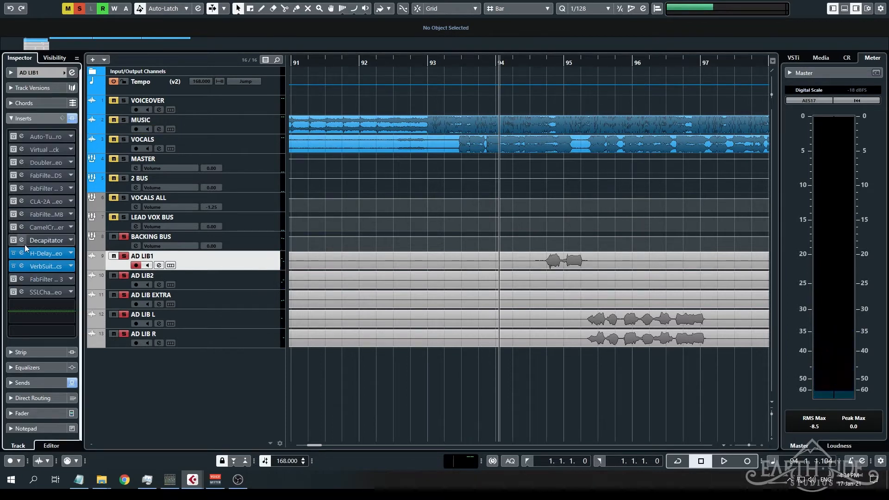
pyautogui.click(13, 254)
pyautogui.click(14, 266)
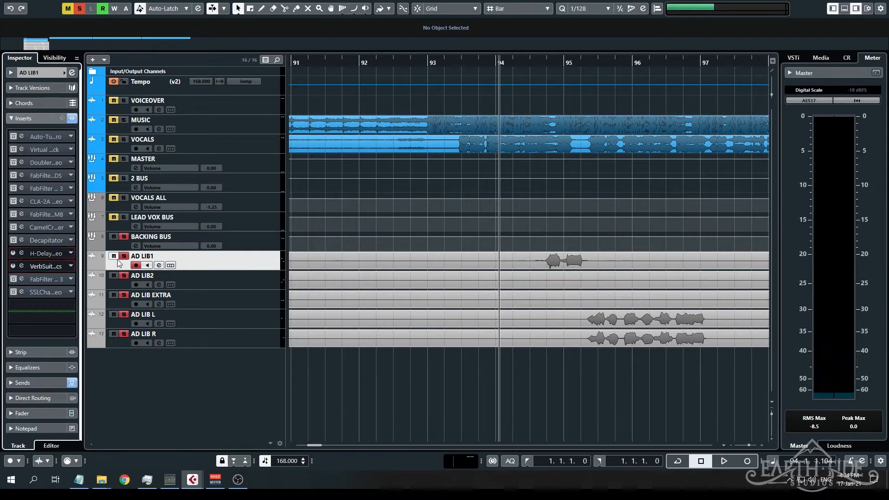
# - Play only the unprocessed AD LIB1 track from just before its first phrase near bar 95, and reposition playback to bar 98
pyautogui.click(535, 61)
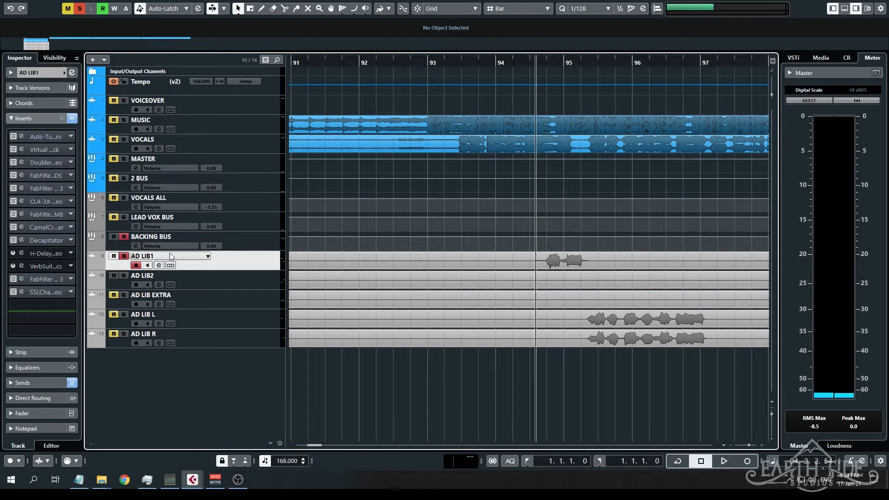
pyautogui.click(724, 460)
pyautogui.scroll(-2, 530, 234)
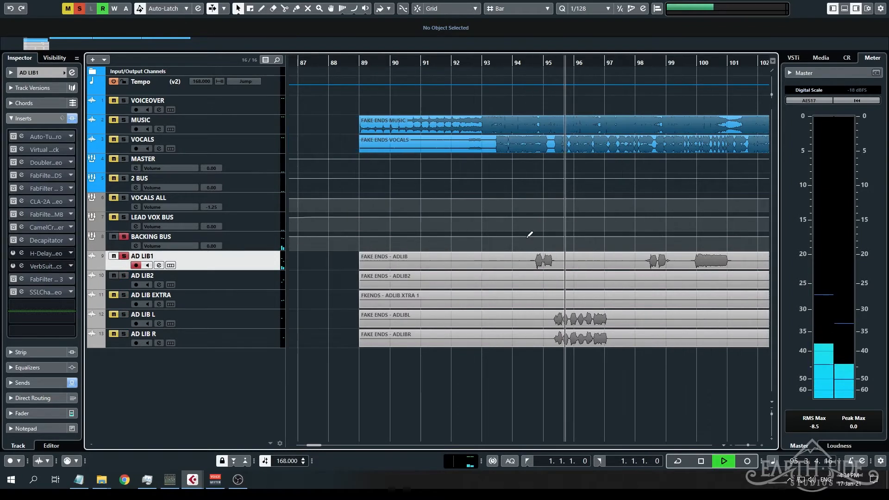
pyautogui.hscroll(3, 530, 233)
pyautogui.click(495, 64)
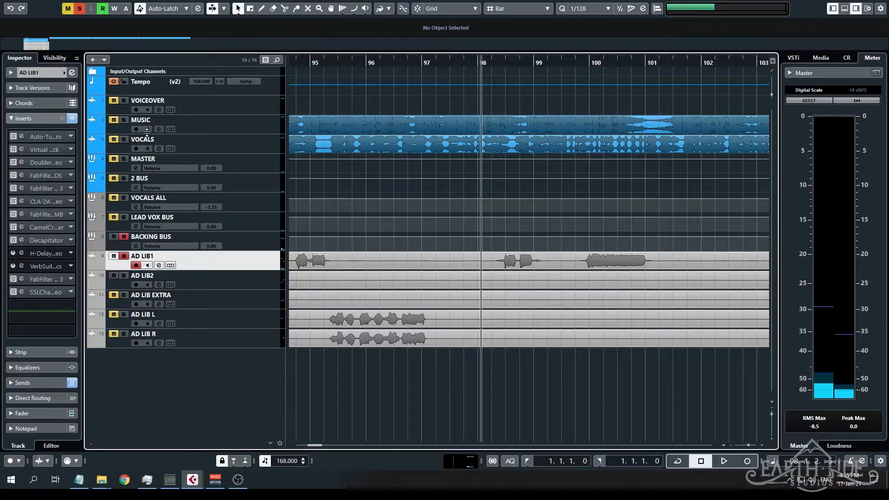
# - Reactivate the Auto-Tune Pro insert on AD LIB1 and open its editor beside the track list
pyautogui.click(21, 137)
pyautogui.doubleClick(22, 137)
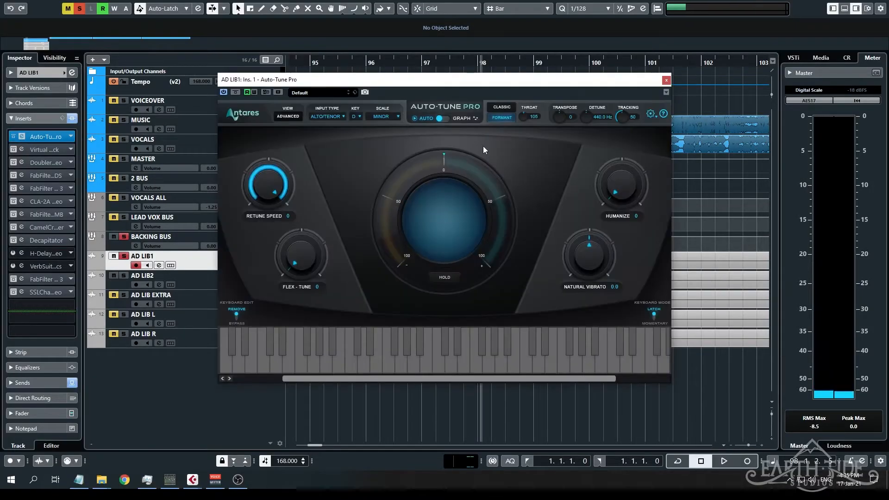
pyautogui.moveTo(344, 82); pyautogui.dragTo(415, 86)
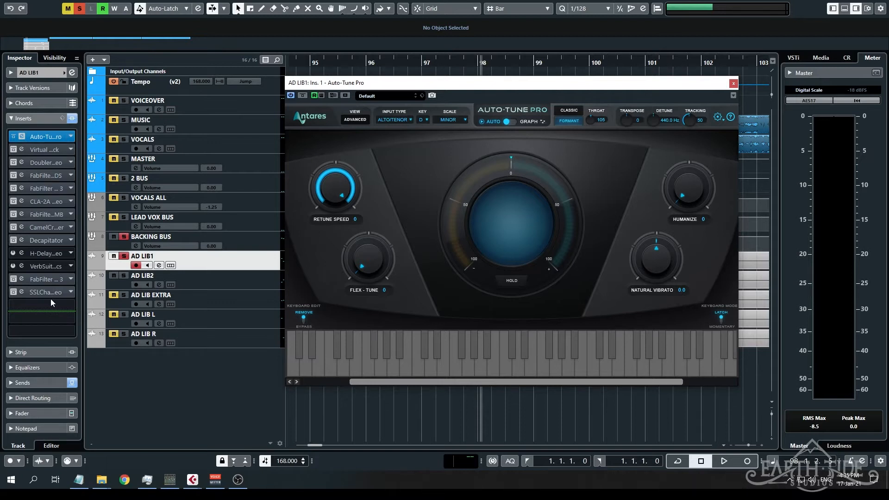
# - Search the plug-ins for "AUT" and load Auto-Key into insert slot 15 of AD LIB1
pyautogui.click(71, 320)
pyautogui.write('AUT')
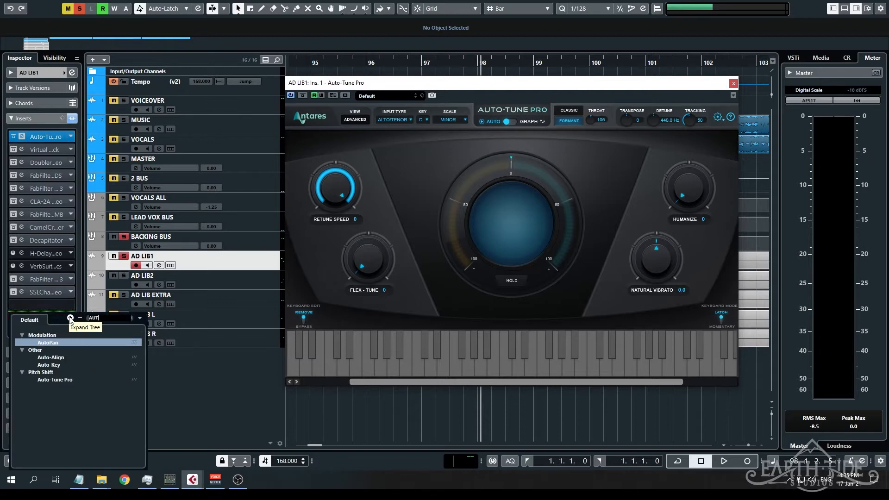
pyautogui.click(50, 365)
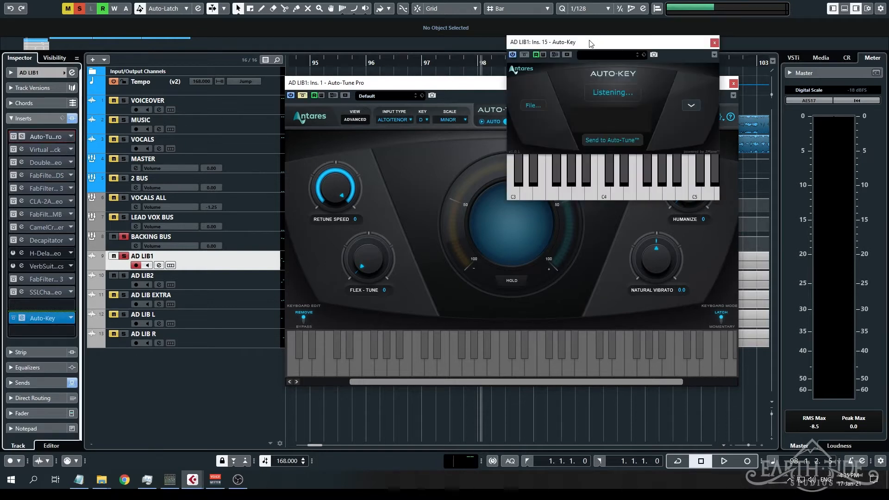
pyautogui.moveTo(590, 43); pyautogui.dragTo(364, 66)
# - Play the ad-lib from bar 98 so Auto-Key can detect its key, and remove Auto-Key from the inserts
pyautogui.press('space')
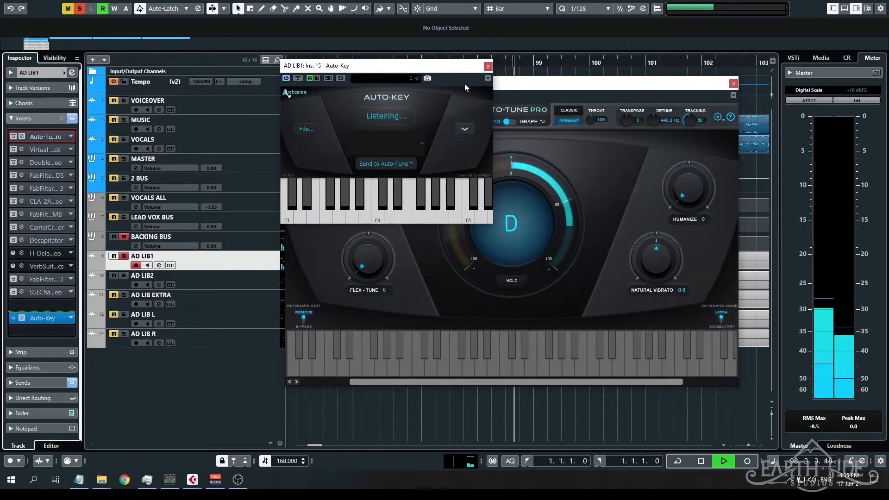
pyautogui.moveTo(450, 65); pyautogui.dragTo(326, 126)
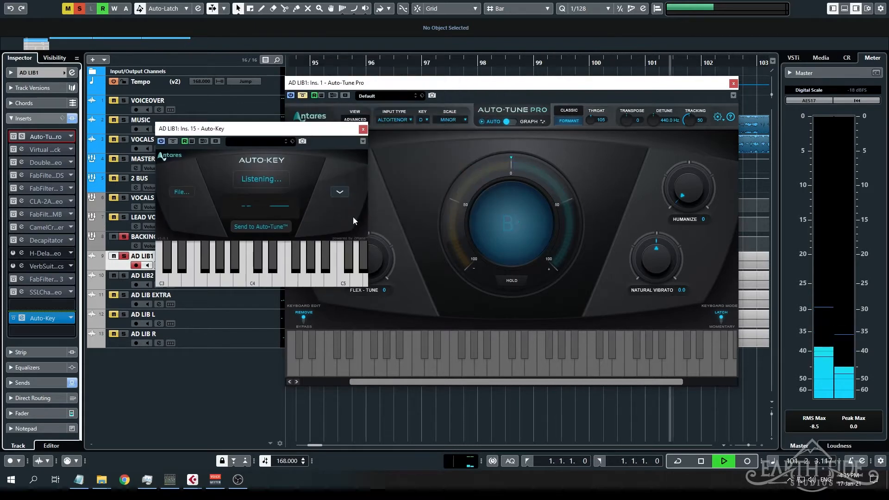
pyautogui.moveTo(484, 84); pyautogui.dragTo(507, 320)
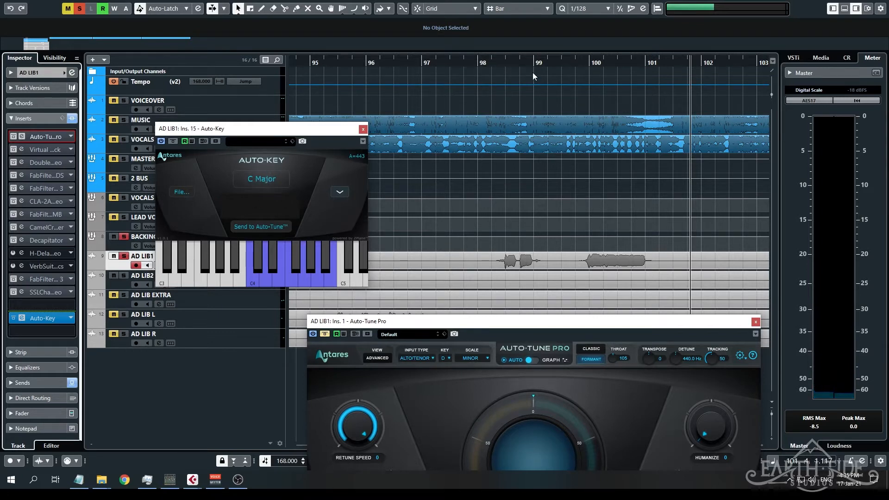
pyautogui.click(490, 61)
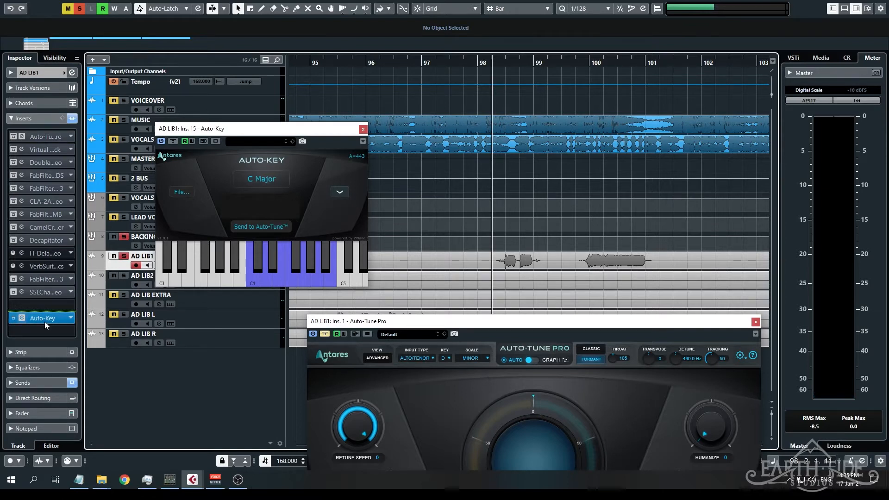
pyautogui.moveTo(43, 319); pyautogui.dragTo(450, 243)
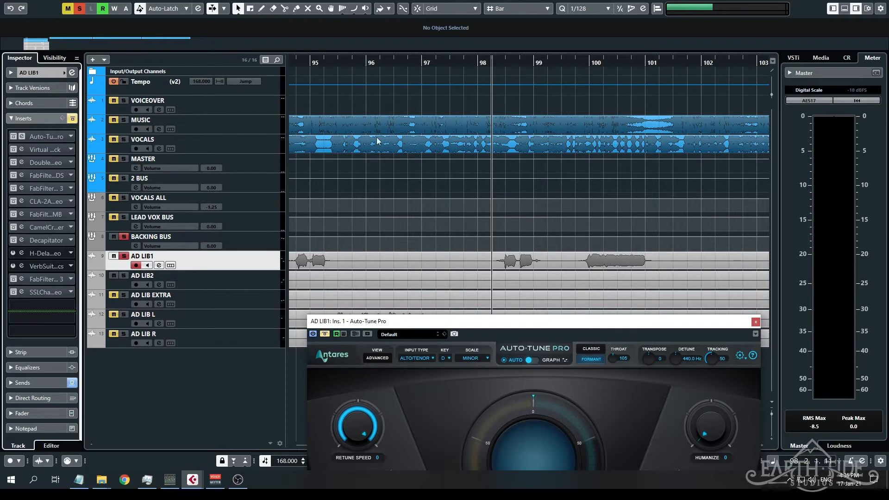
# - Take Auto-Tune Pro off bypass, select the AD LIB1 audio event and move the plug-in window fully into view
pyautogui.click(329, 333)
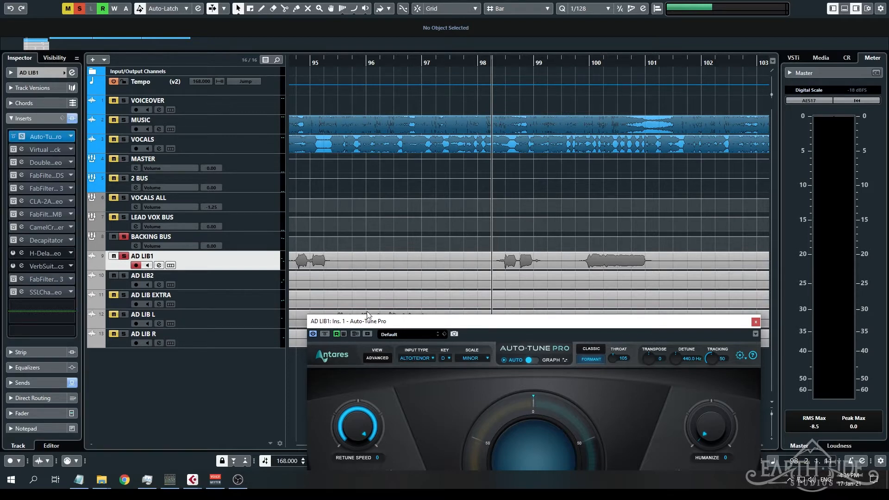
pyautogui.click(425, 261)
pyautogui.moveTo(442, 325); pyautogui.dragTo(363, 98)
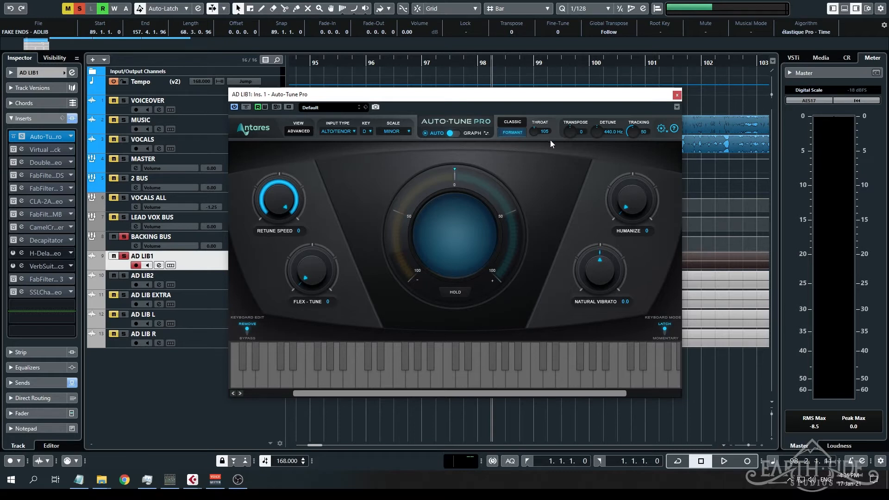
# - Try an Auto-Tune Pro transpose of -12 and reset it to 0
pyautogui.moveTo(572, 131); pyautogui.dragTo(582, 75)
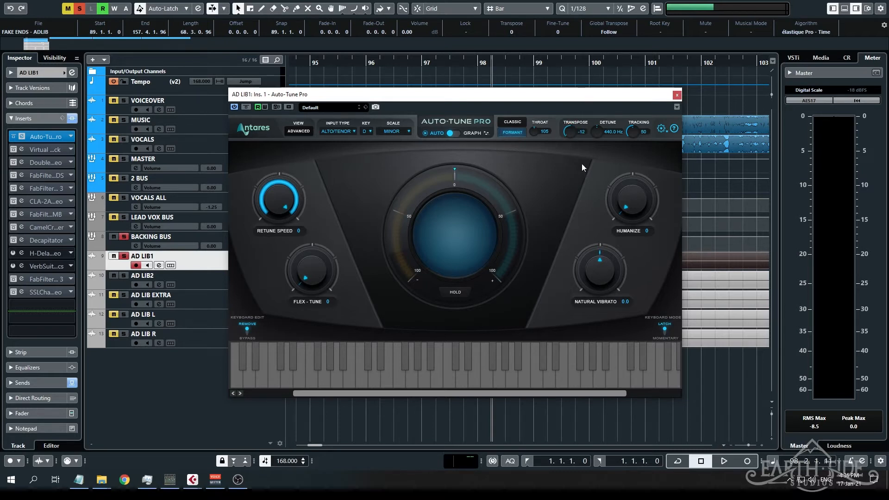
pyautogui.keyDown('ctrl'); pyautogui.click(574, 136); pyautogui.keyUp('ctrl')
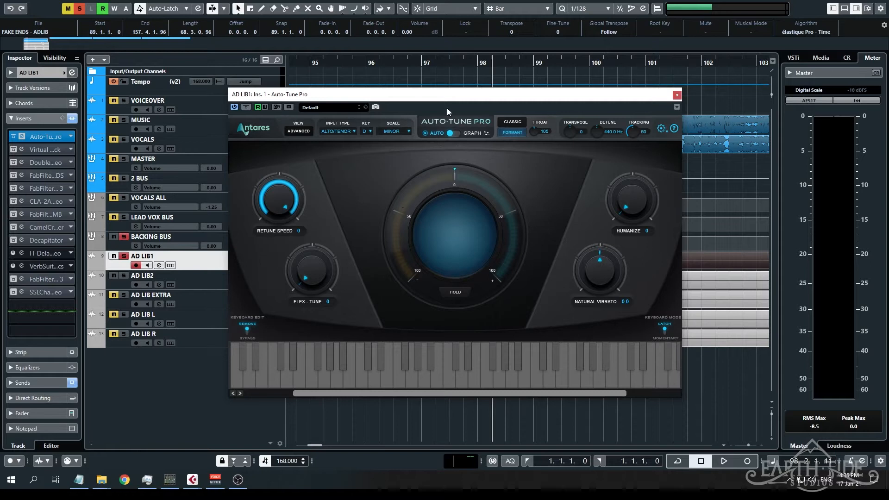
# - Move Auto-Tune Pro clear of the tracks and play the AD LIB1 phrases after bar 98 with the tuning active
pyautogui.moveTo(455, 97); pyautogui.dragTo(513, 352)
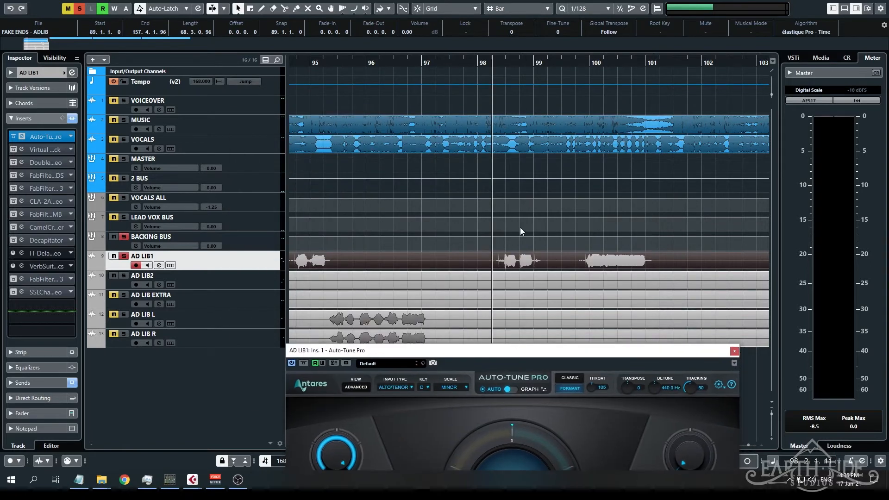
pyautogui.press('space')
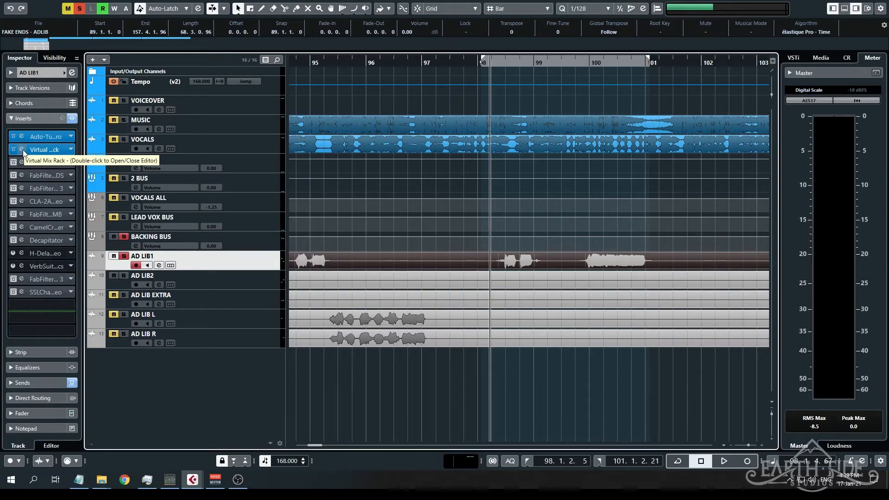
# - Open the Virtual Mix Rack insert on AD LIB1 to examine its FG-N EQ and FG-116 compressor settings
pyautogui.doubleClick(23, 149)
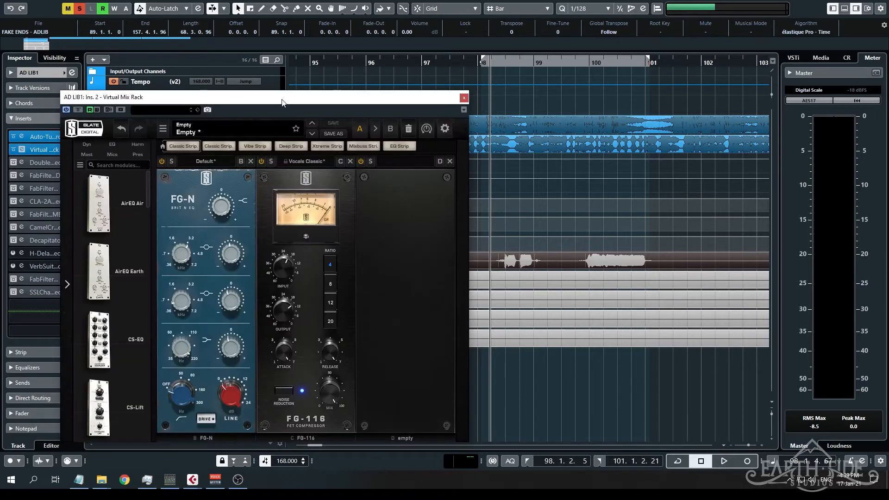
pyautogui.moveTo(296, 99); pyautogui.dragTo(423, 87)
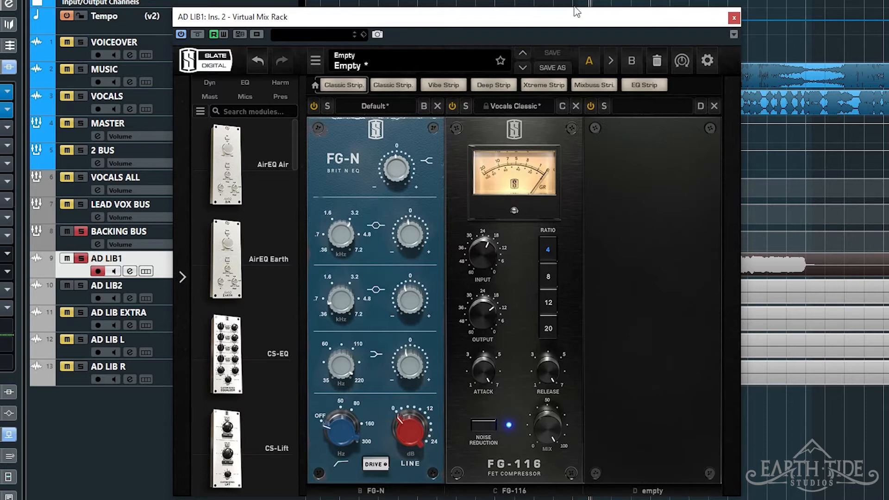
pyautogui.click(7, 109)
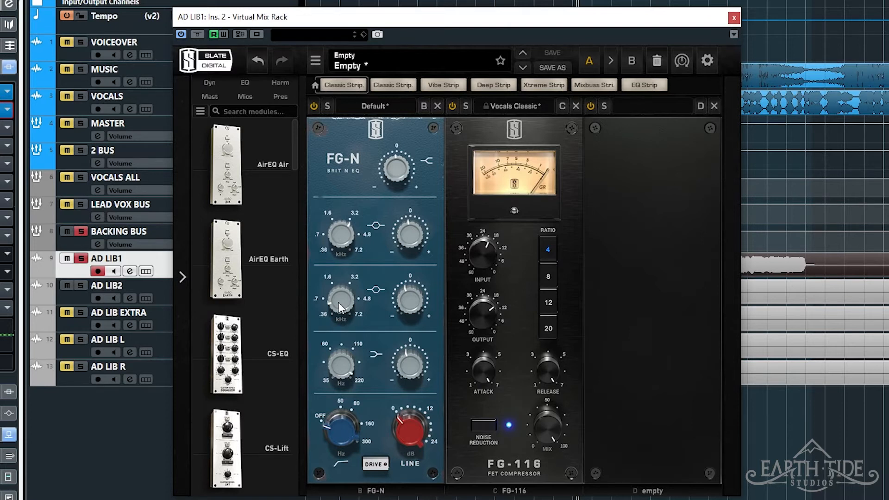
# - Examine the FG-N EQ bands in Virtual Mix Rack and play AD LIB1, toggling the FG-N module for comparison
pyautogui.moveTo(338, 302)
pyautogui.moveTo(414, 299)
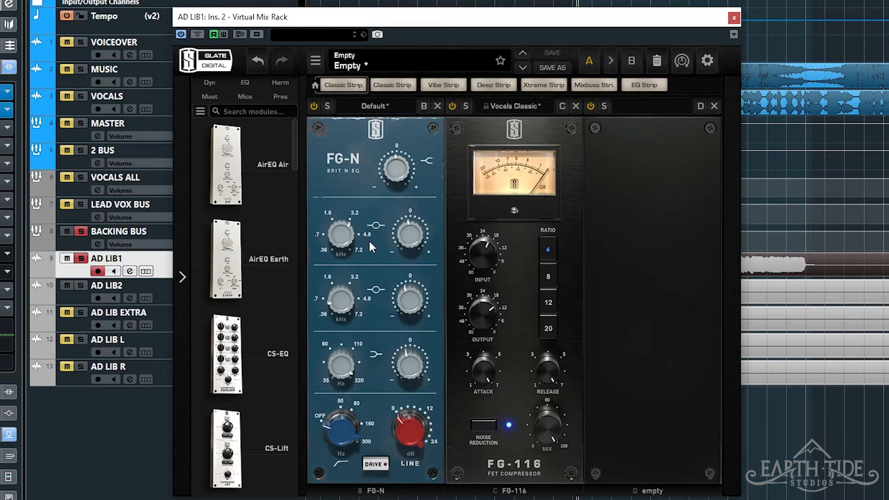
pyautogui.moveTo(349, 234)
pyautogui.moveTo(397, 173)
pyautogui.press('space')
pyautogui.click(314, 106)
pyautogui.press('space')
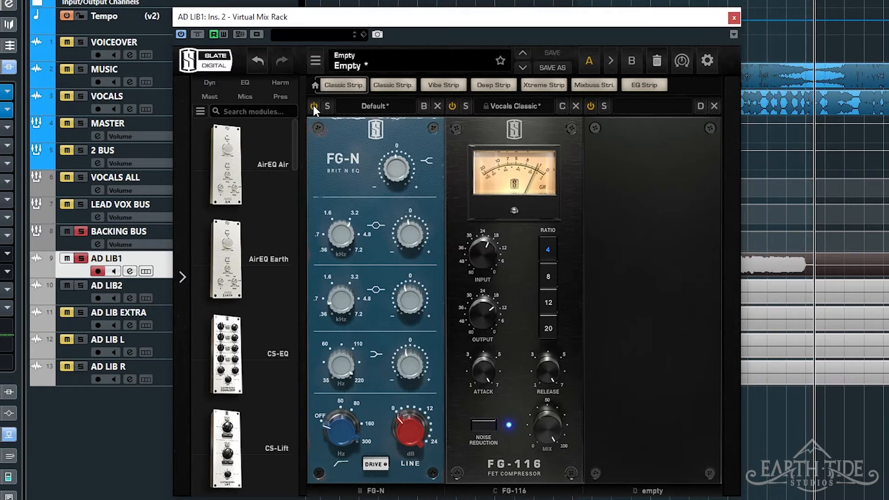
pyautogui.moveTo(414, 360)
pyautogui.moveTo(410, 365)
pyautogui.mouseDown()
pyautogui.moveTo(403, 323)
pyautogui.moveTo(415, 368)
pyautogui.mouseUp()
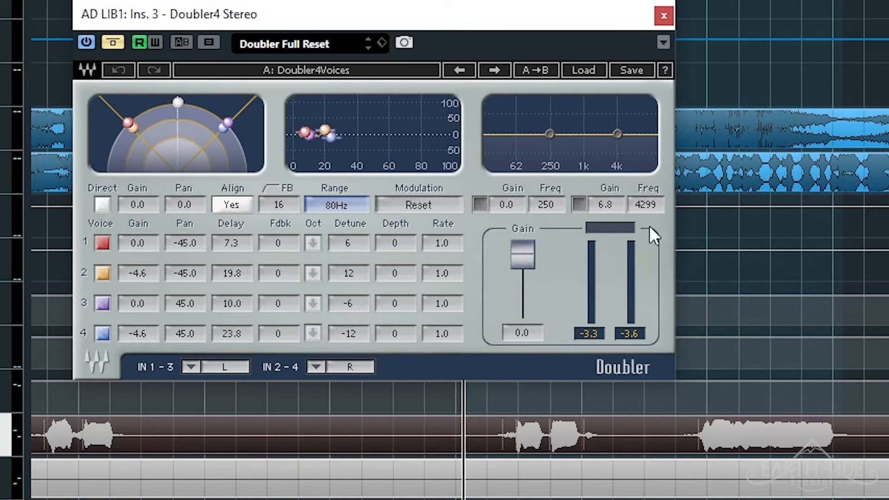
# - Take the Doubler4 insert on AD LIB1 off bypass and load its Doubler4Voices factory preset
pyautogui.click(118, 39)
pyautogui.click(584, 70)
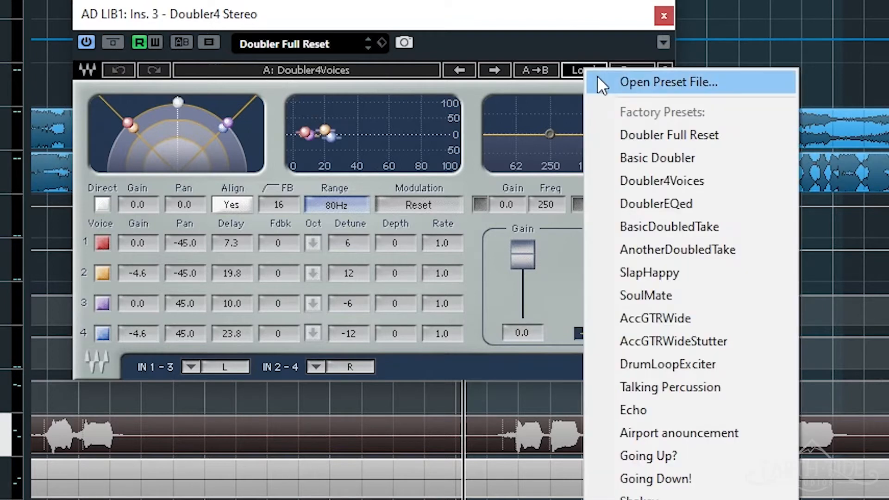
pyautogui.click(723, 181)
# - Switch the Doubler4 direct signal off and back on, and toggle the plug-in's bypass for comparison
pyautogui.click(102, 204)
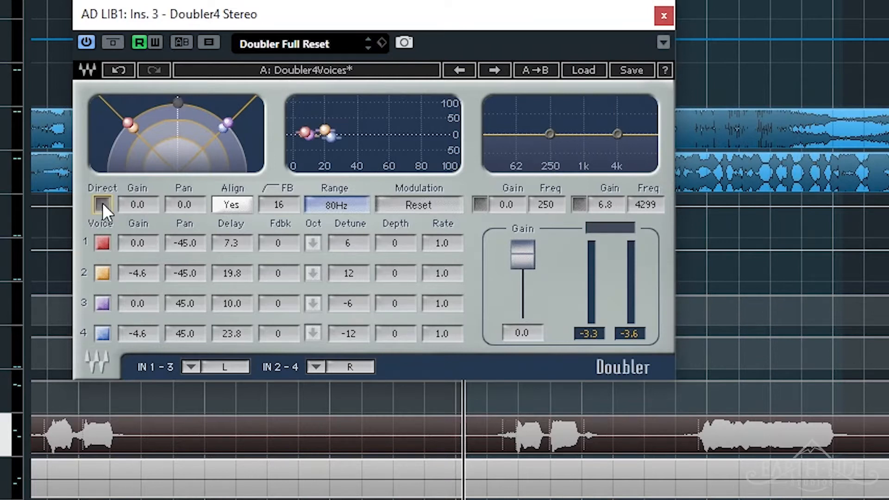
pyautogui.click(102, 203)
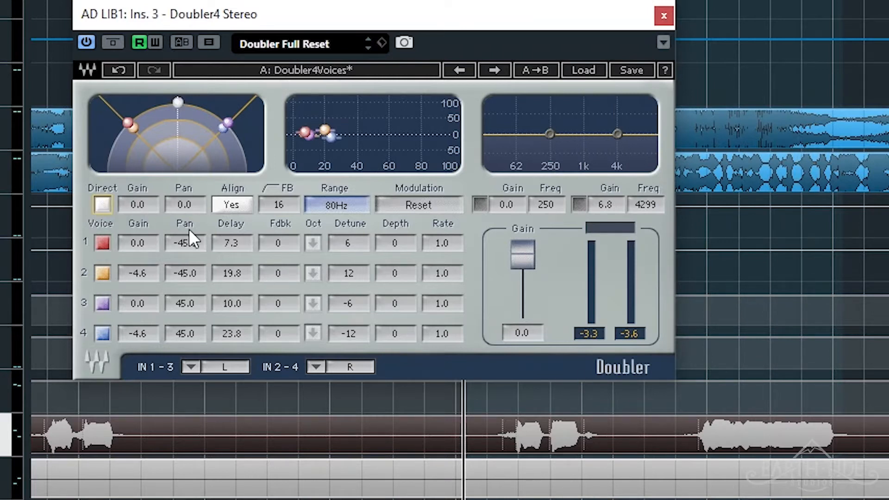
pyautogui.click(118, 39)
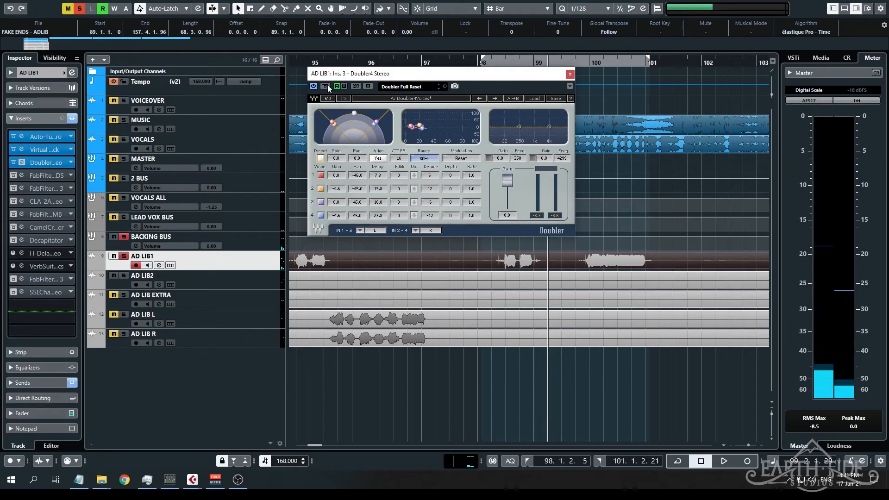
# - Check the volume and pan settings of the AD LIB1 channel and return to its insert list
pyautogui.click(32, 72)
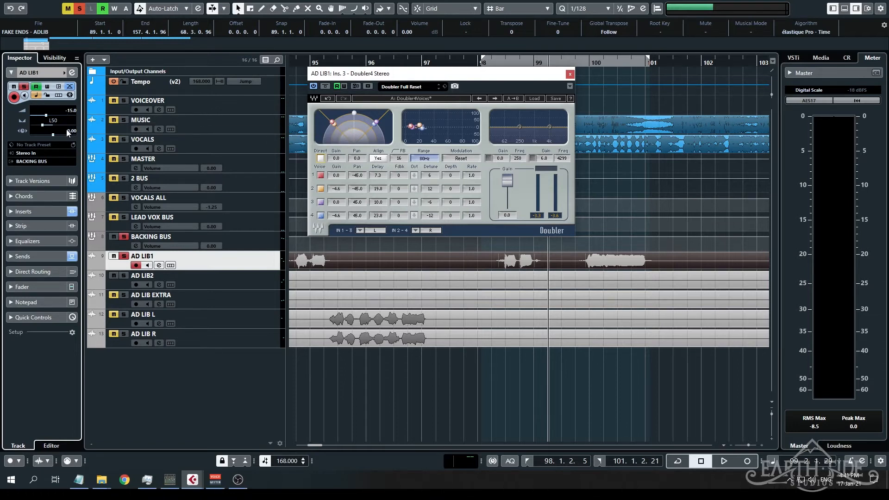
pyautogui.click(30, 211)
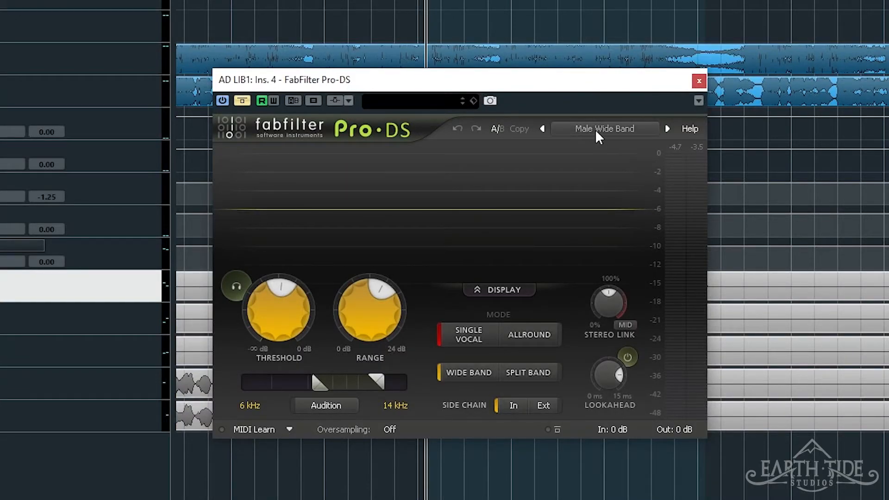
# - Examine the Single Vocal presets of Pro-DS, including Male Wide Band, along with its threshold and range settings
pyautogui.click(612, 134)
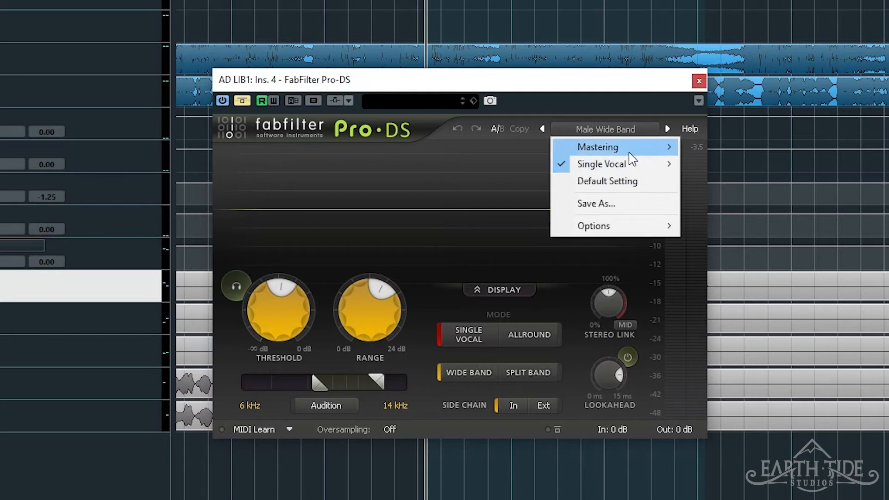
pyautogui.moveTo(651, 167)
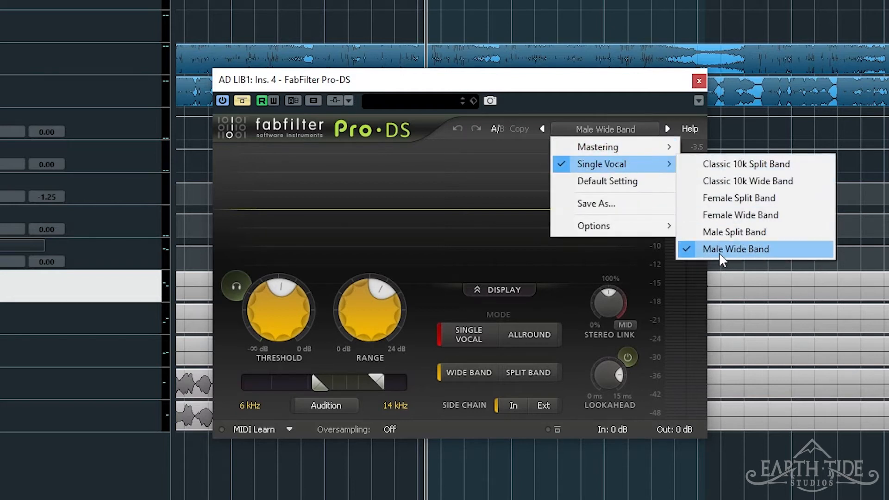
pyautogui.click(522, 93)
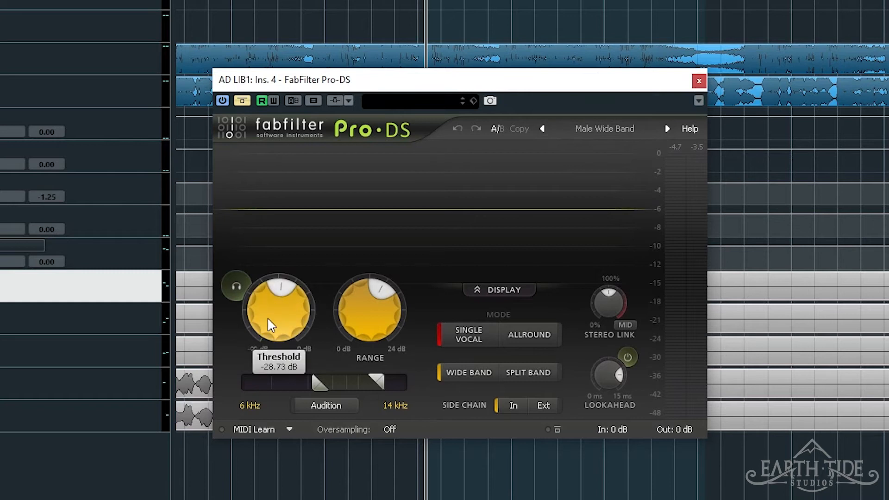
pyautogui.moveTo(271, 304)
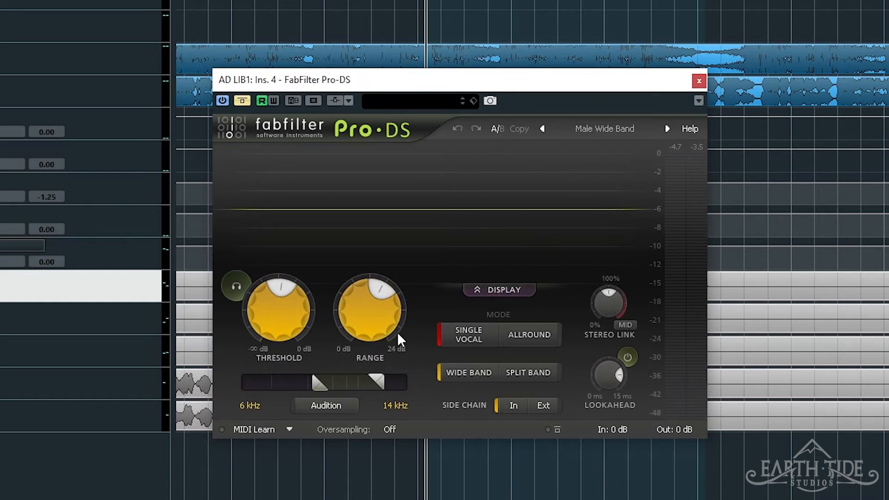
pyautogui.moveTo(369, 310)
# - Move Pro-DS clear of the AD LIB1 phrases, take it off bypass and play the passage from bar 98
pyautogui.moveTo(481, 88); pyautogui.dragTo(153, 57)
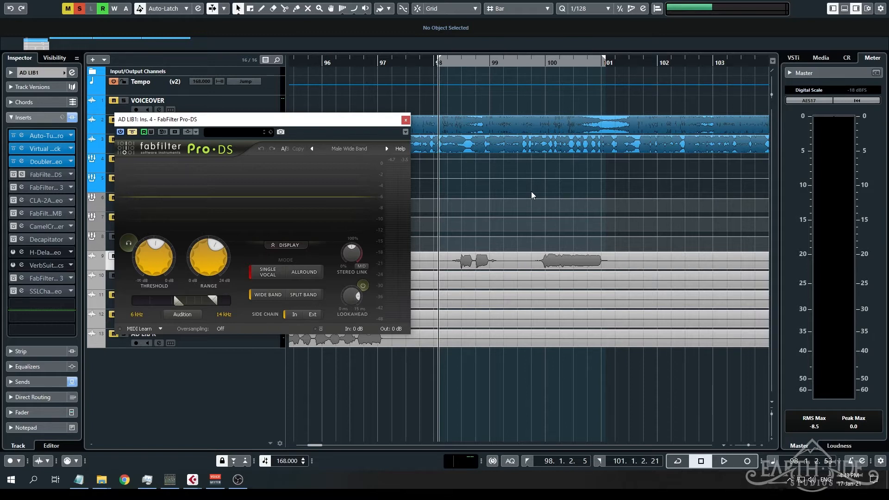
pyautogui.click(131, 133)
pyautogui.press('space')
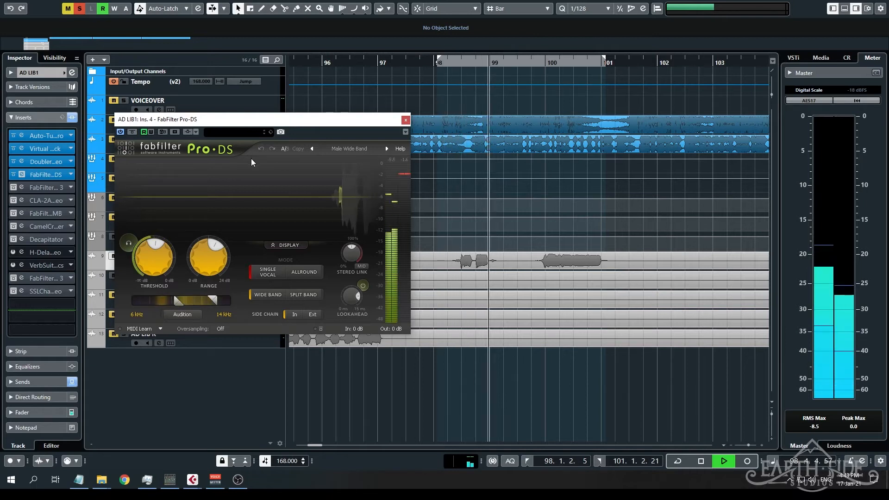
pyautogui.press('space')
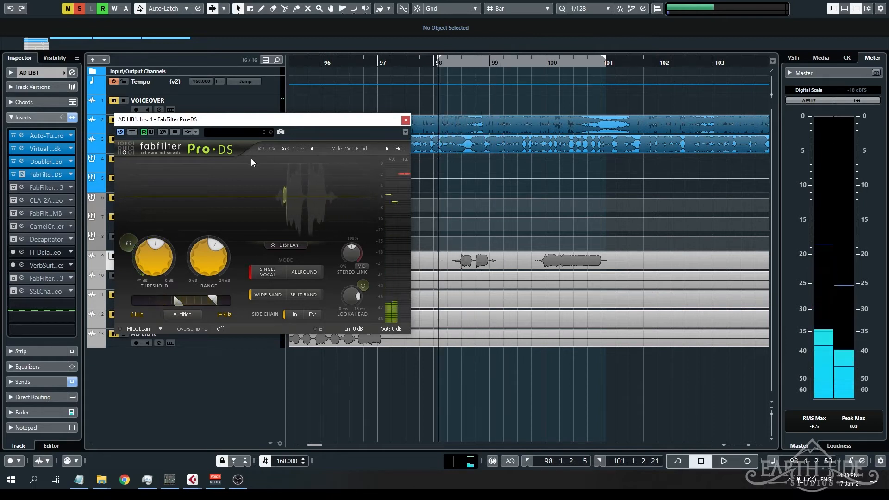
# - Play the AD LIB1 passage with Pro-DS bypassed, re-enable the de-esser for comparison and close its window
pyautogui.click(133, 133)
pyautogui.press('space')
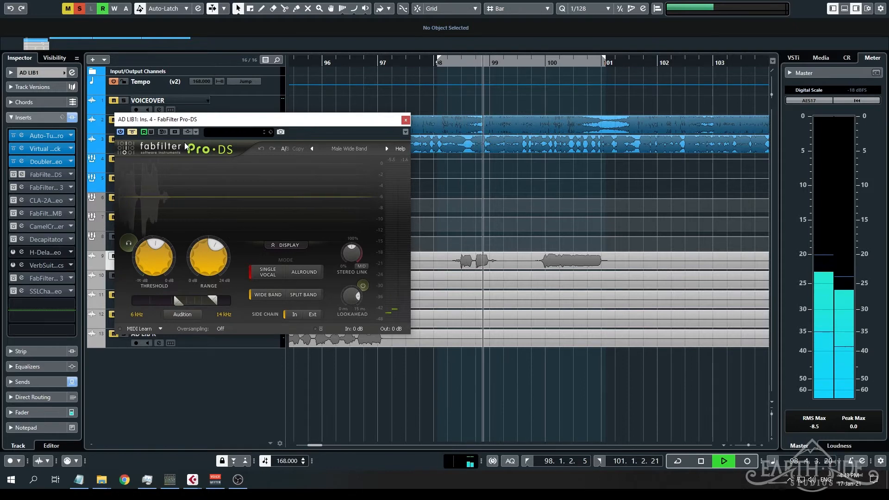
pyautogui.click(132, 132)
pyautogui.press('space')
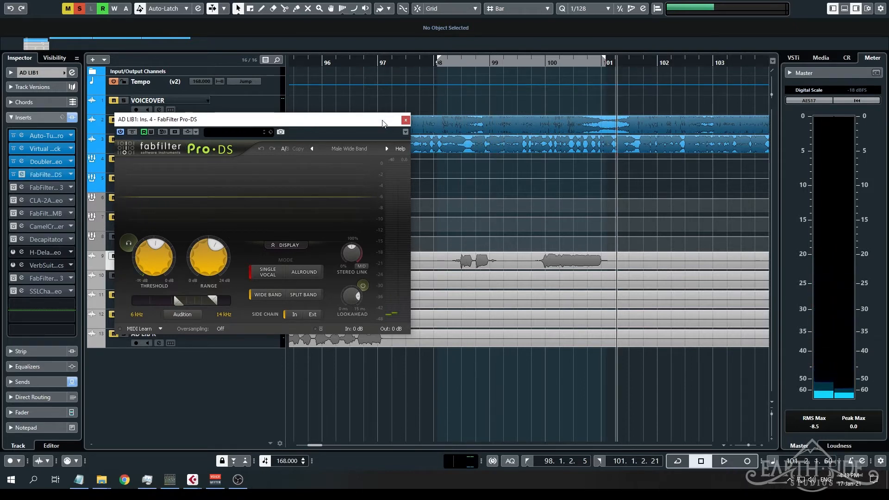
pyautogui.click(406, 119)
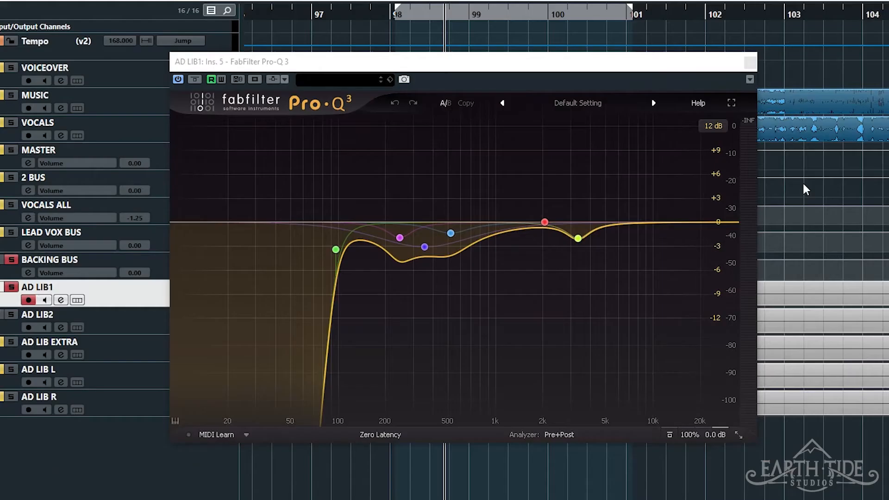
# - Examine the low-cut, low-mid and upper-mid cut bands of Pro-Q 3 on AD LIB1 and close the EQ
pyautogui.click(338, 68)
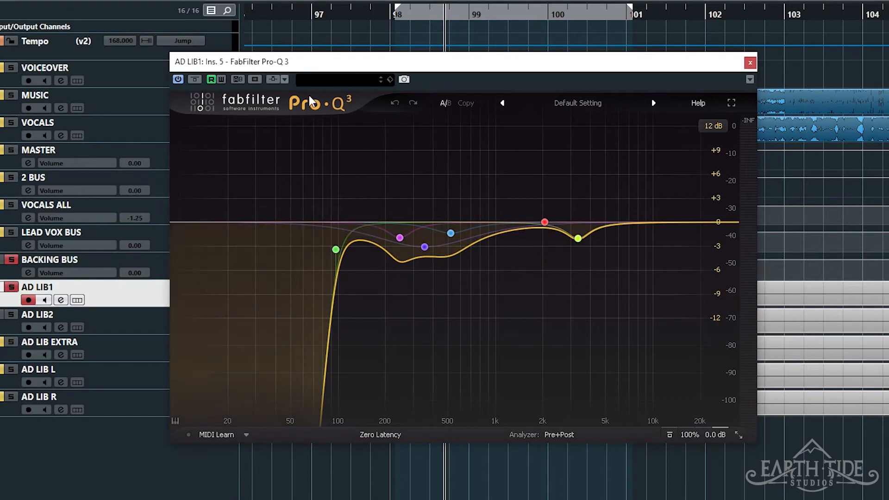
pyautogui.click(355, 213)
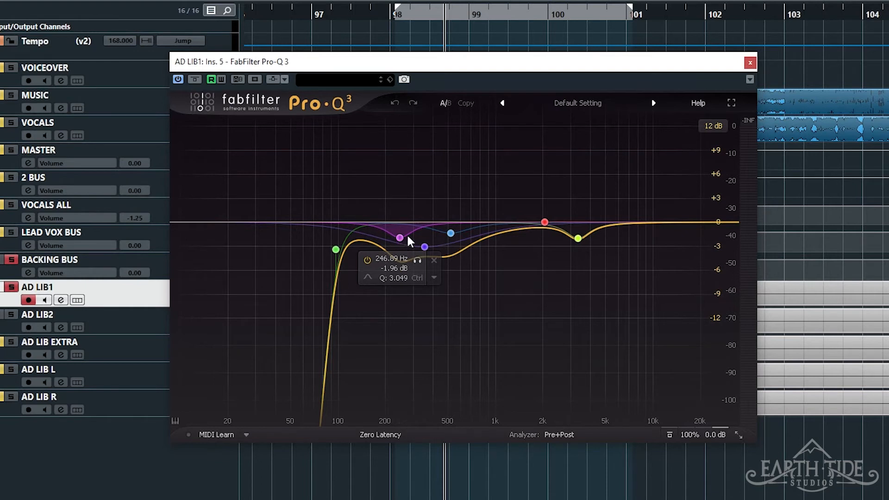
pyautogui.moveTo(426, 247)
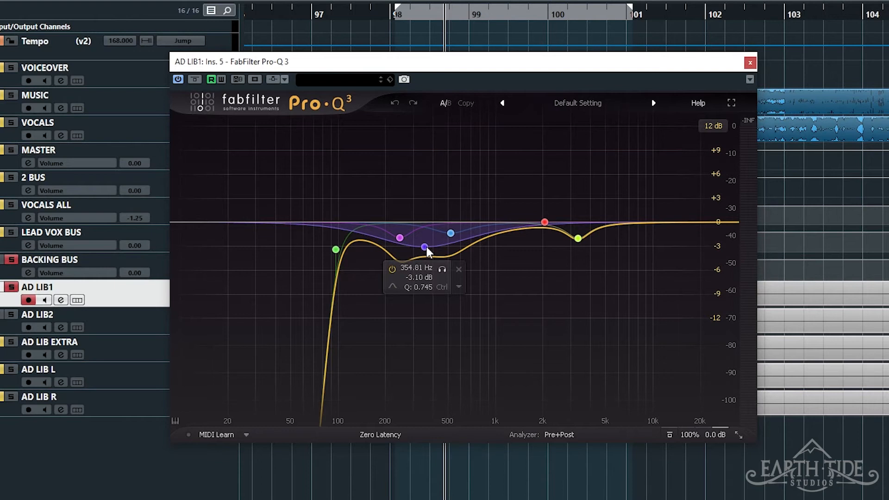
pyautogui.moveTo(452, 234)
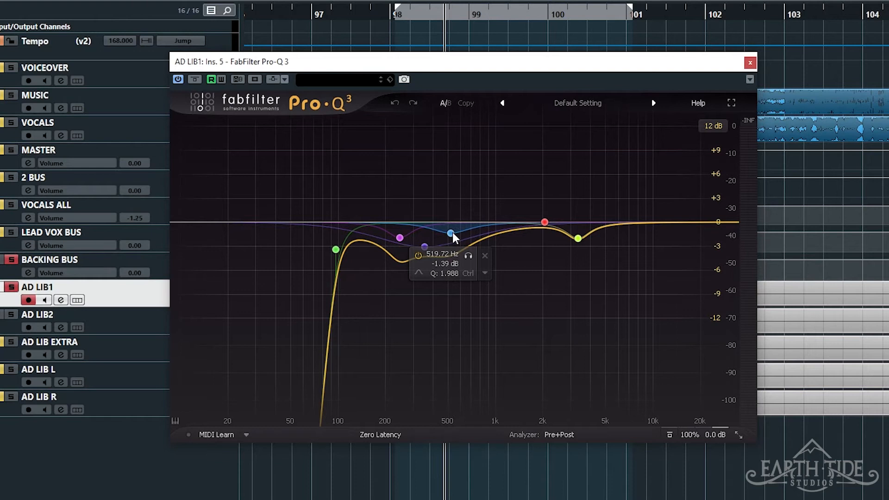
pyautogui.moveTo(579, 240)
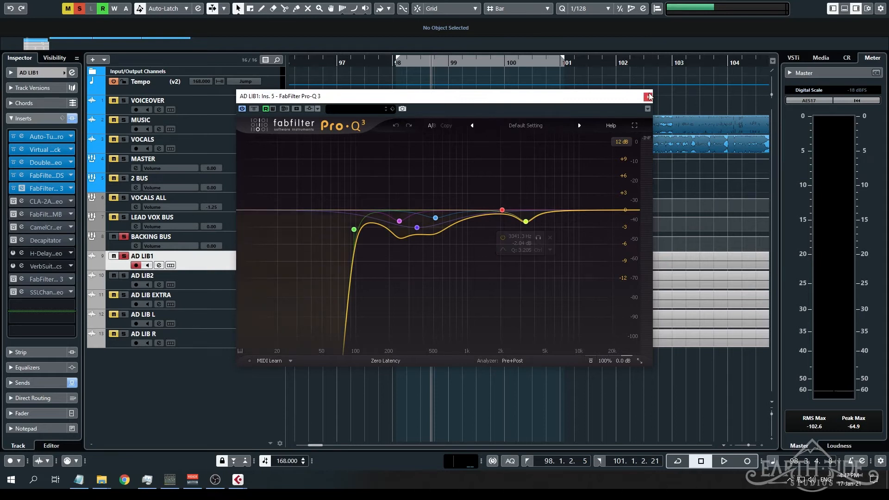
pyautogui.click(749, 63)
# - Open the CLA-2A insert on AD LIB1, take it off bypass and look through its factory presets
pyautogui.click(45, 201)
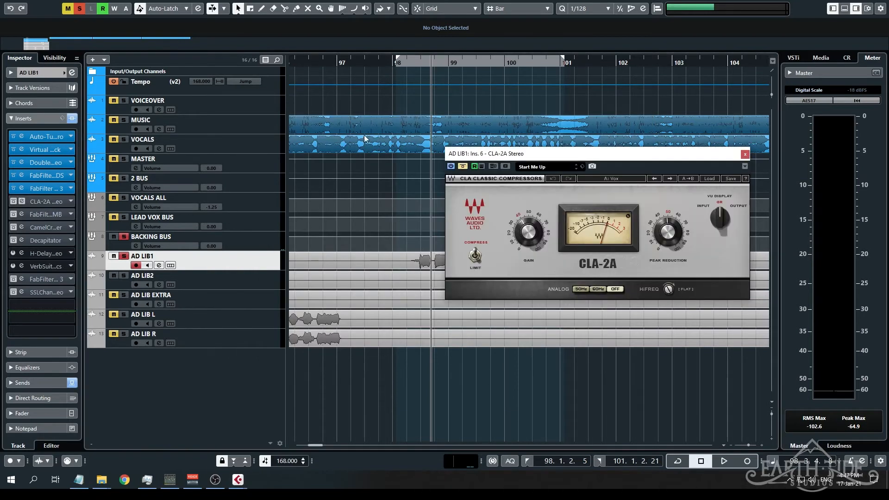
pyautogui.click(462, 168)
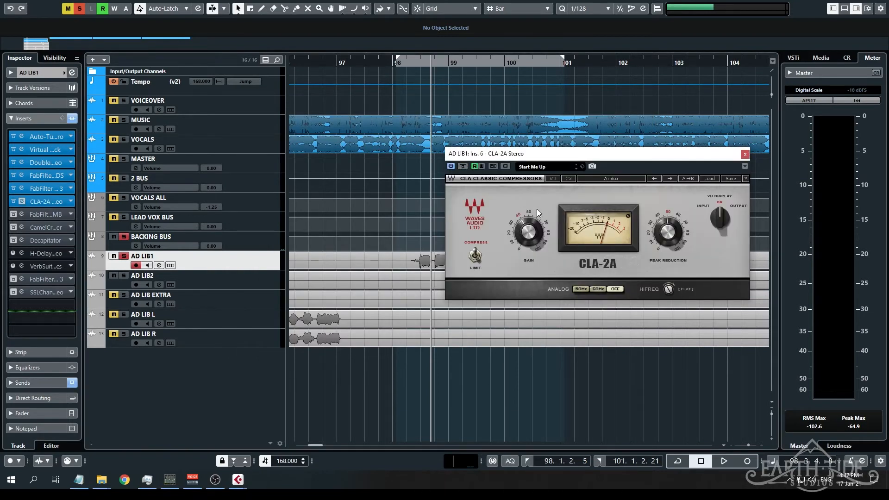
pyautogui.moveTo(559, 161); pyautogui.dragTo(459, 172)
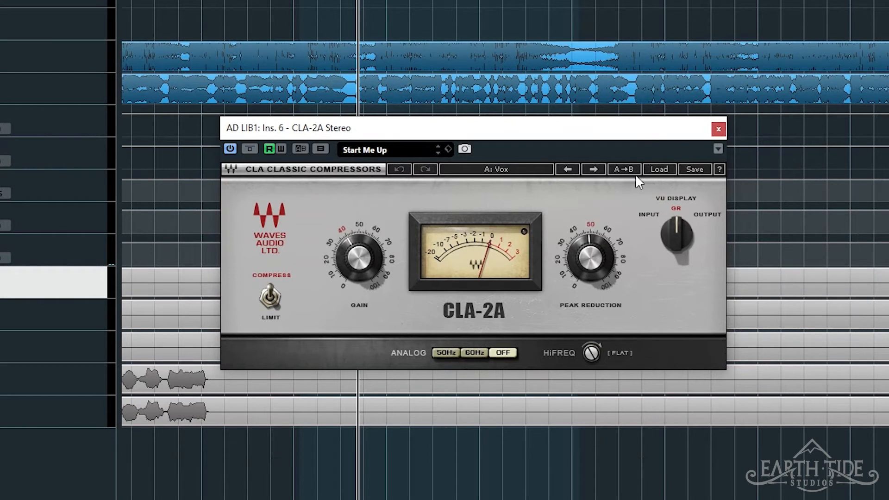
pyautogui.click(661, 169)
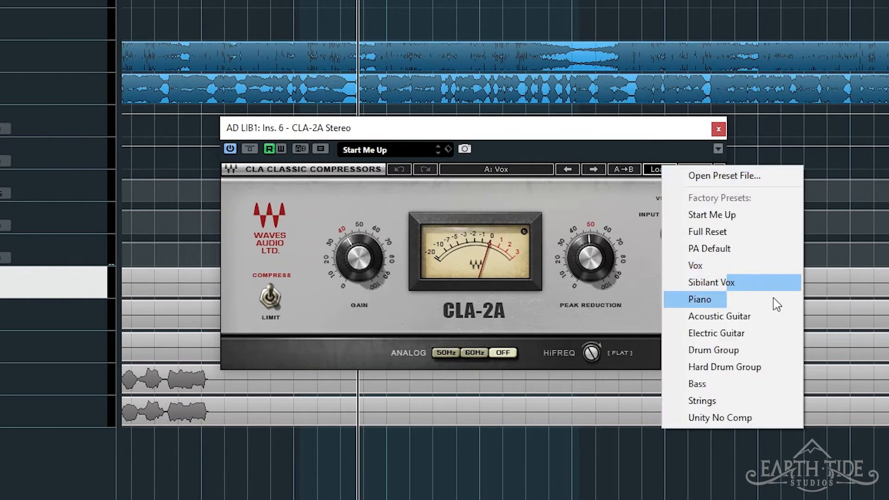
pyautogui.click(498, 127)
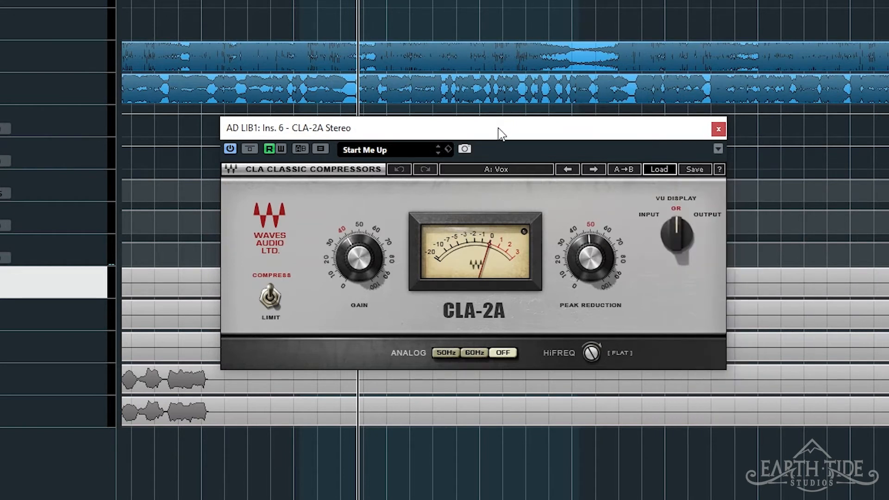
# - Play the AD LIB1 phrases from bar 98 with CLA-2A active, bypassed and active again to compare the compression
pyautogui.click(301, 1)
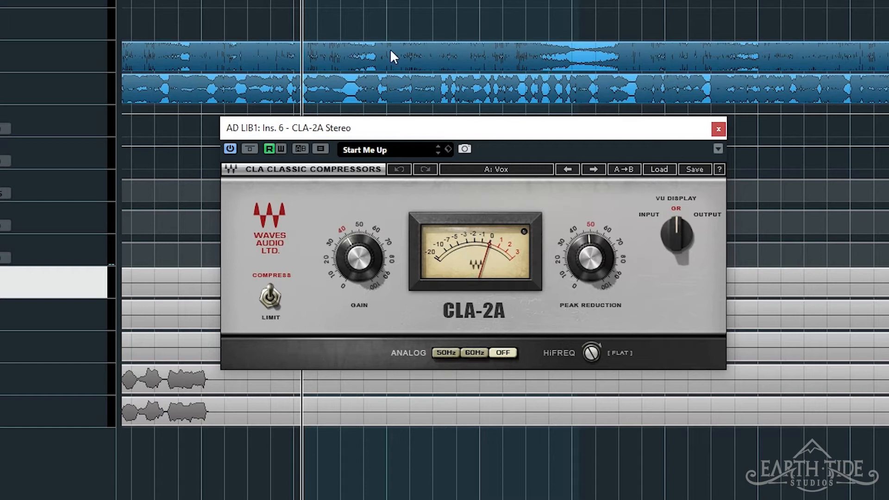
pyautogui.press('space')
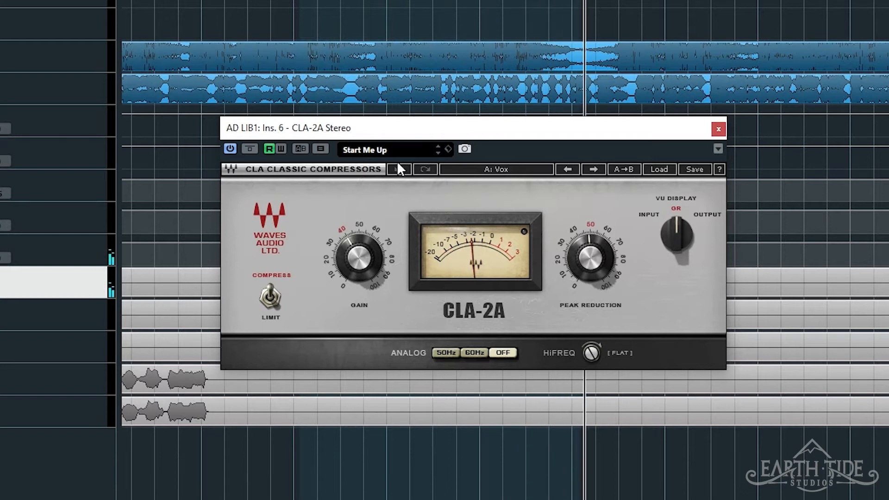
pyautogui.press('space')
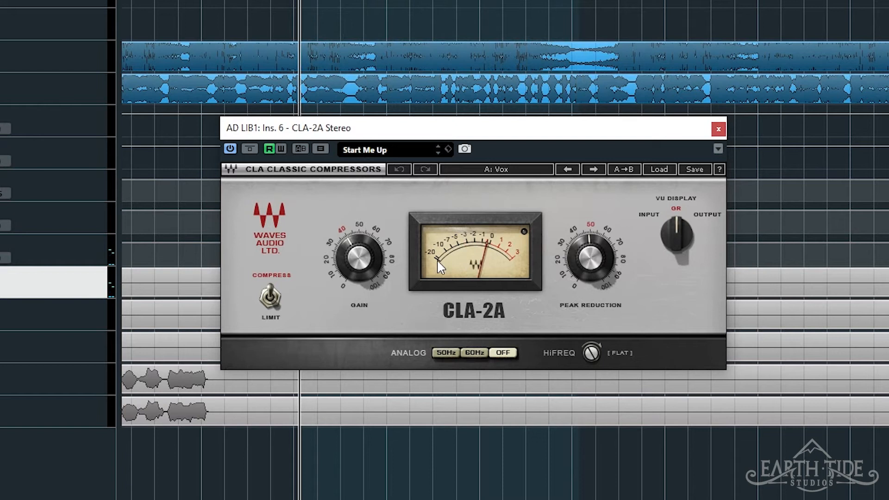
pyautogui.click(250, 149)
pyautogui.press('space')
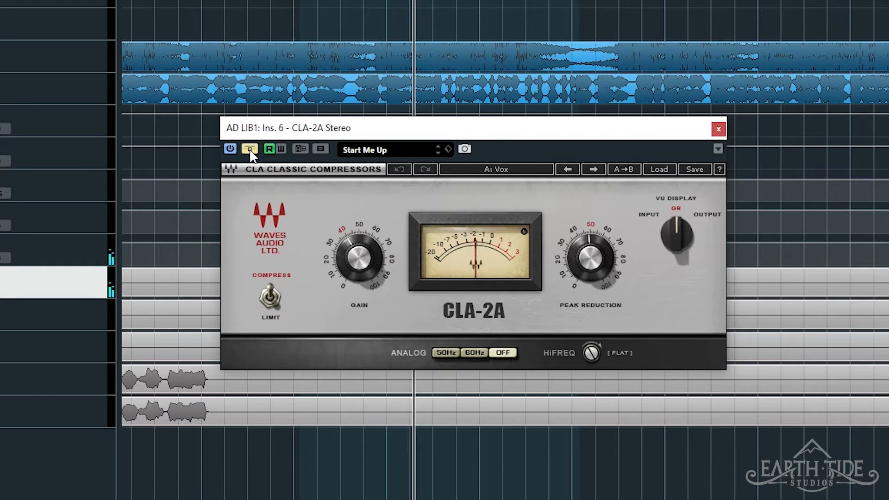
pyautogui.click(249, 148)
pyautogui.press('space')
pyautogui.press('space')
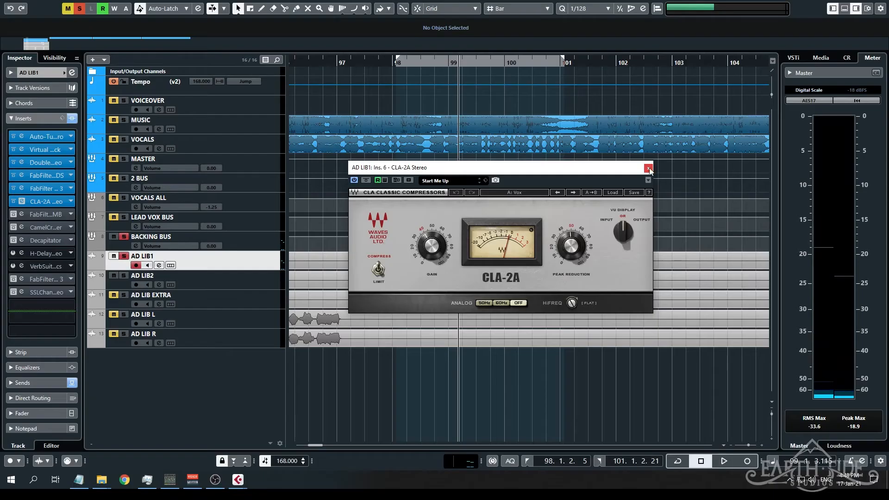
# - Bypass both the Pro-Q 3 and CLA-2A inserts on AD LIB1 and play the passage from bar 98
pyautogui.click(15, 204)
pyautogui.press('KP_0')
pyautogui.press('space')
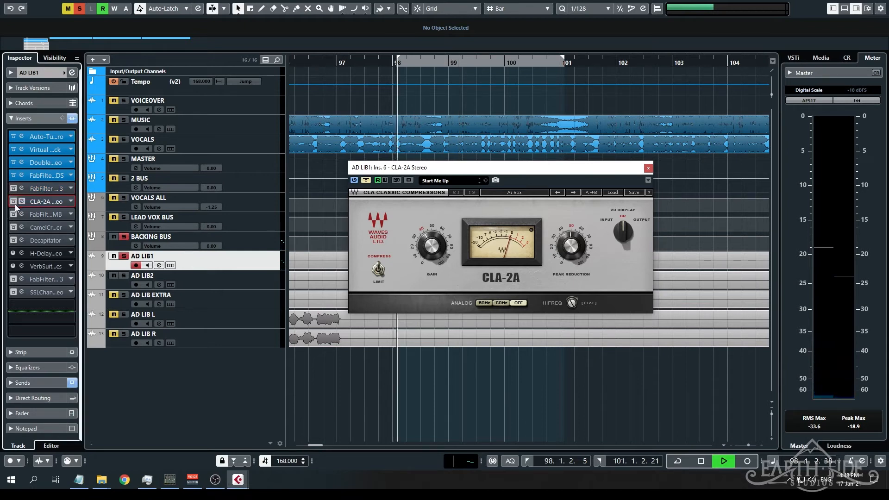
# - Take Pro-Q 3 and CLA-2A on AD LIB1 off bypass, replay the passage from bar 98 and close CLA-2A
pyautogui.press('space')
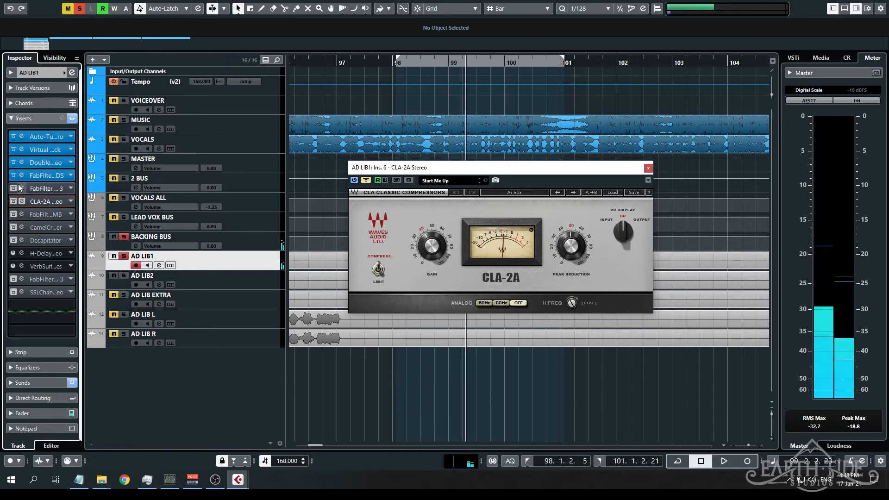
pyautogui.click(15, 204)
pyautogui.press('KP_0')
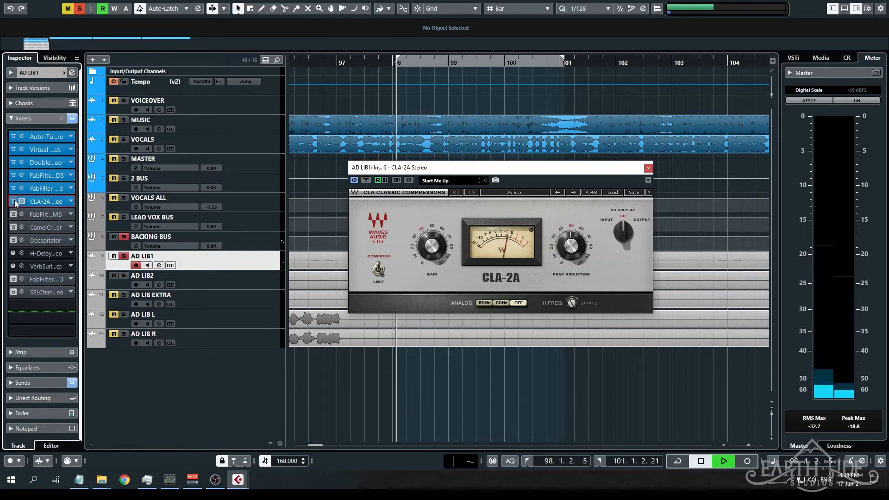
pyautogui.press('space')
pyautogui.press('space')
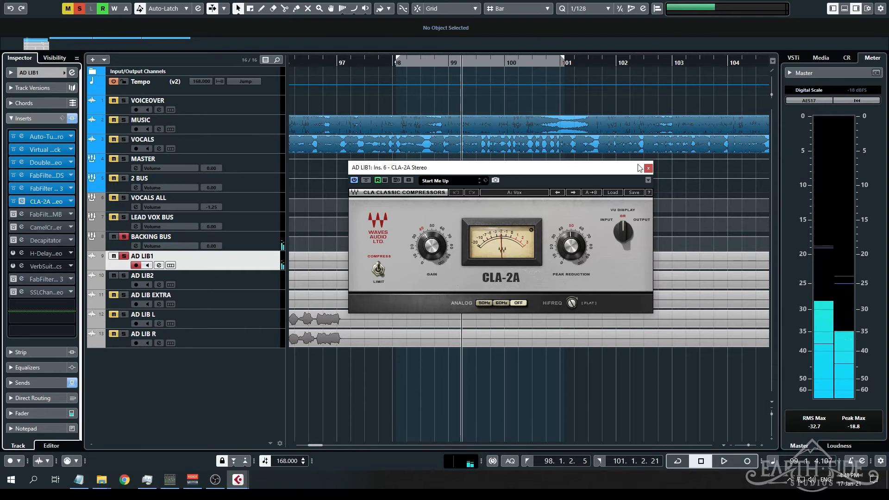
pyautogui.click(648, 169)
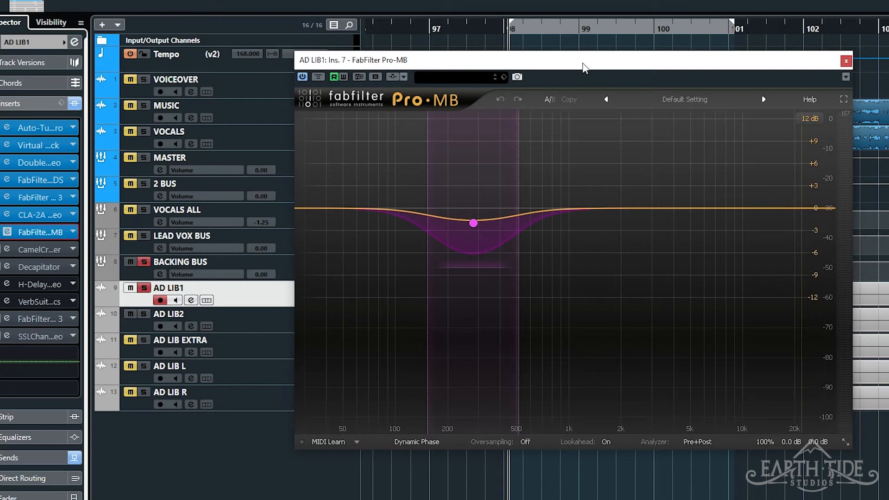
# - Examine Band 1 of Pro-MB on AD LIB1 and its compression settings, play the passage from bar 98 and close the plug-in
pyautogui.moveTo(474, 224)
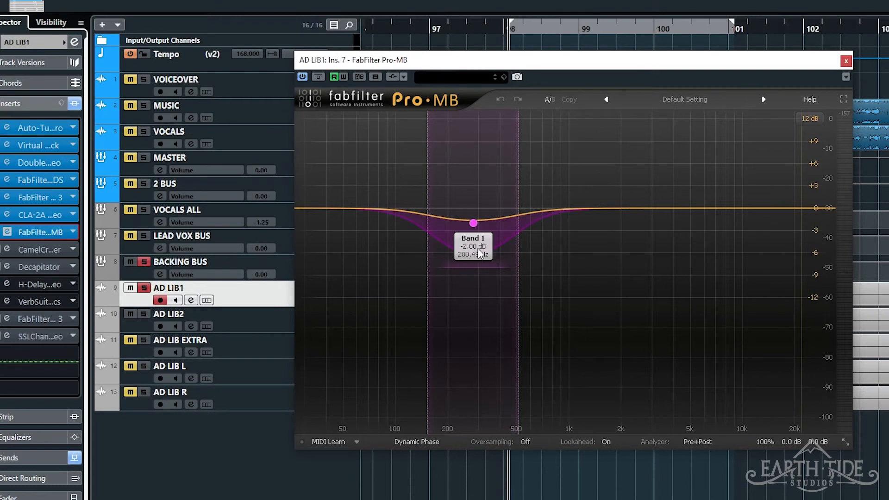
pyautogui.click(474, 224)
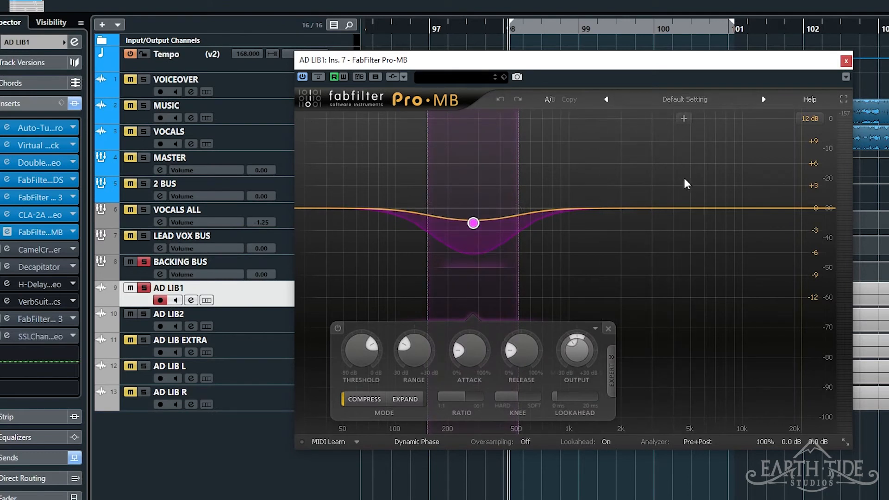
pyautogui.press('space')
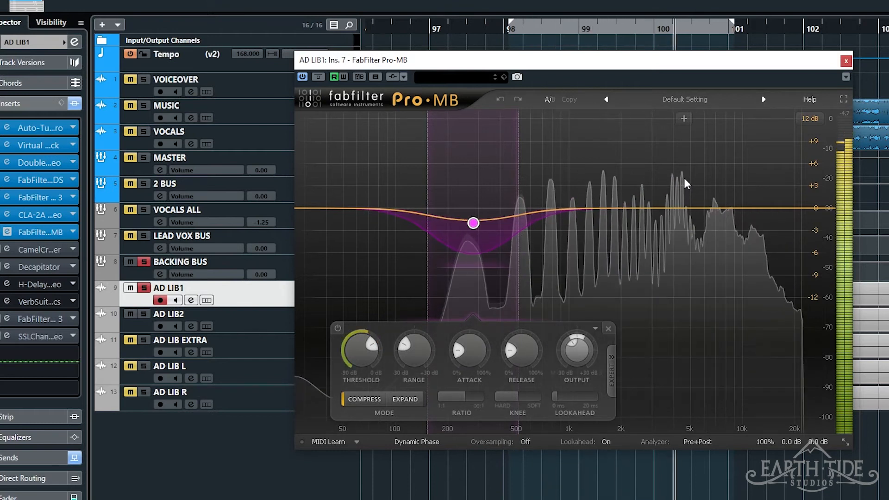
pyautogui.press('space')
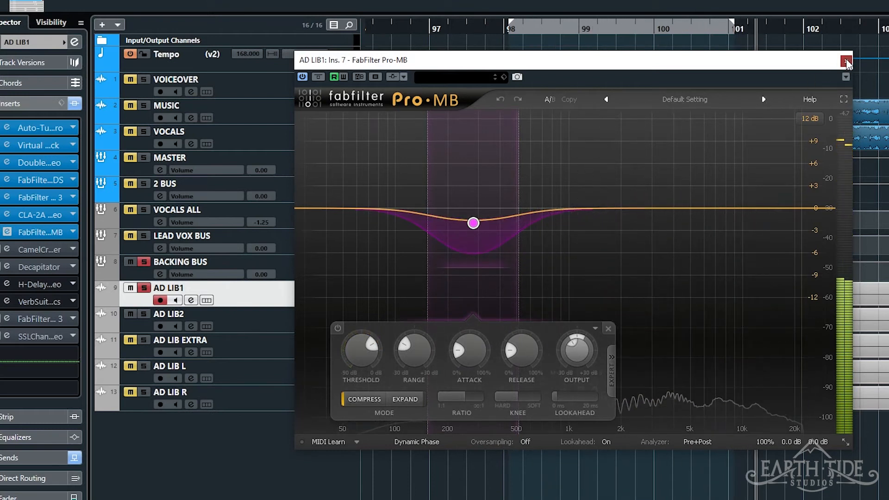
pyautogui.click(846, 61)
pyautogui.press('KP_1')
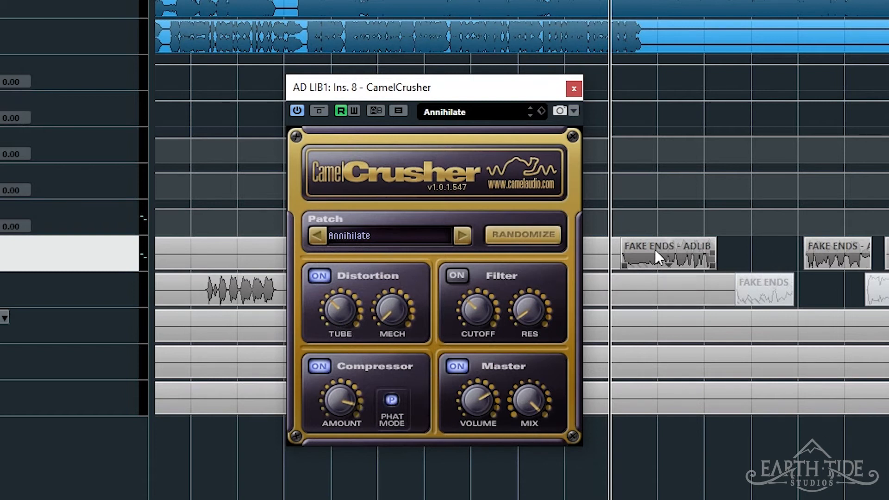
# - Play the AD LIB1 phrase around bar 157 with CamelCrusher active, deactivated and active again to compare the distortion
pyautogui.press('space')
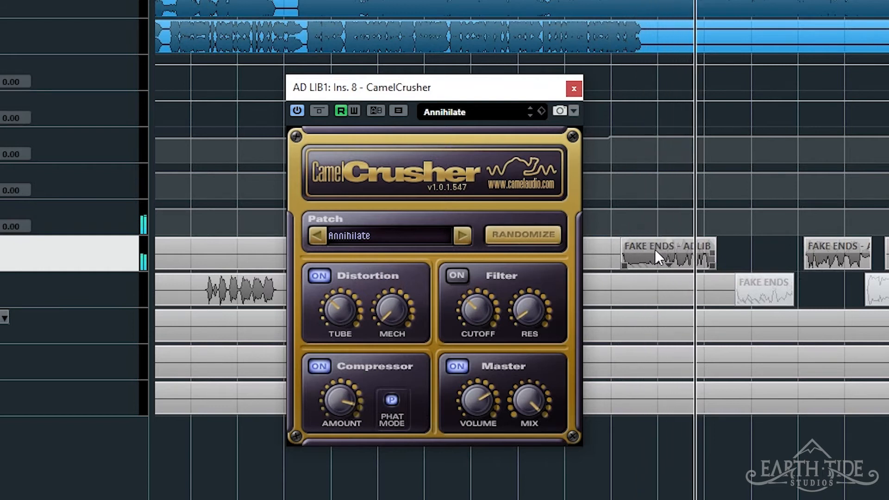
pyautogui.press('space')
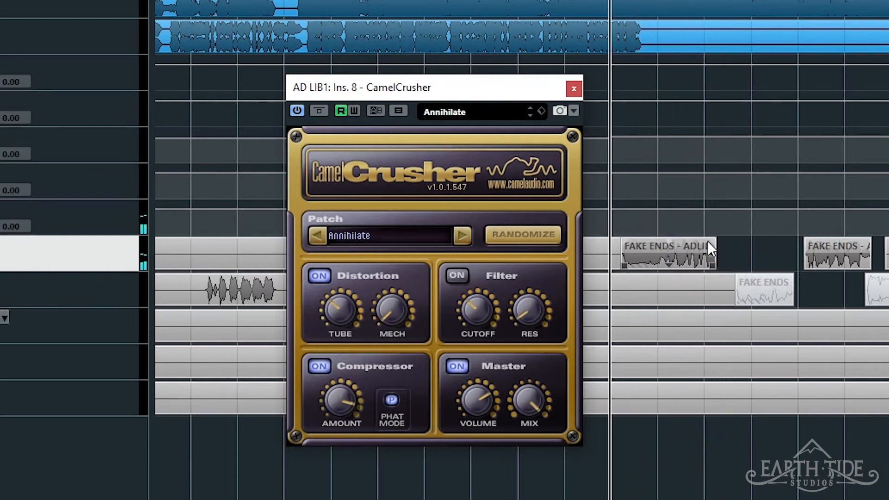
pyautogui.click(297, 111)
pyautogui.press('space')
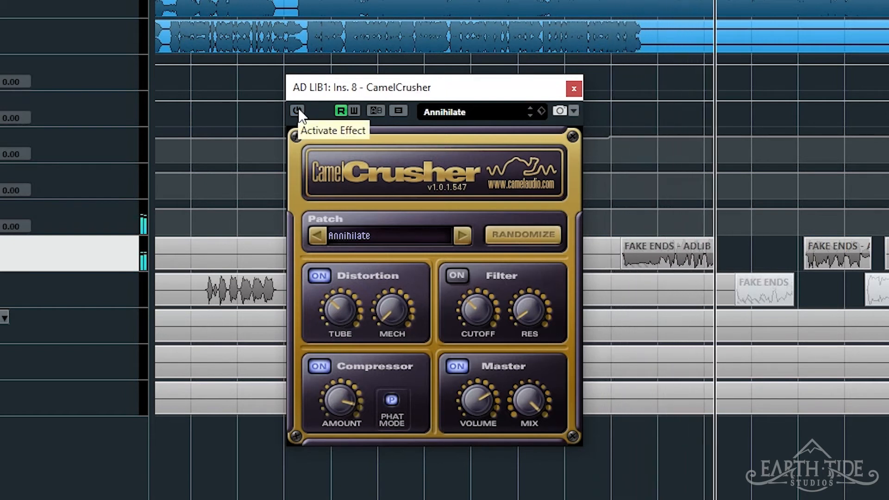
pyautogui.click(297, 112)
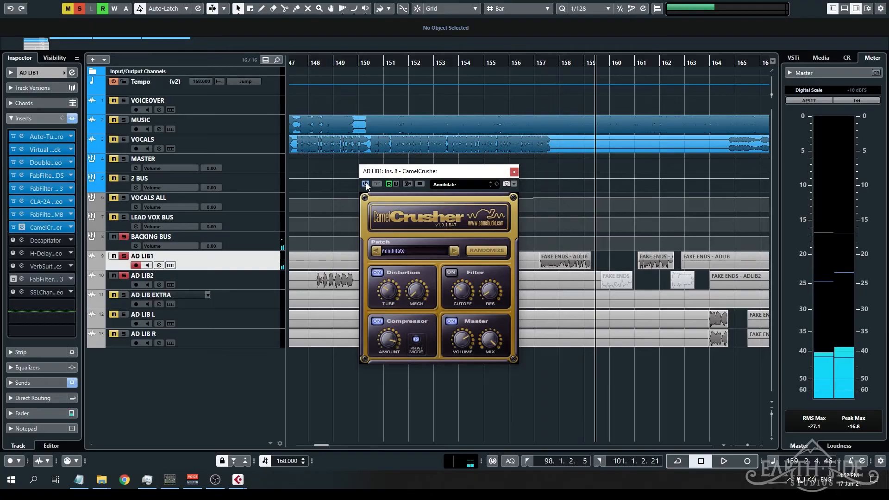
pyautogui.press('space')
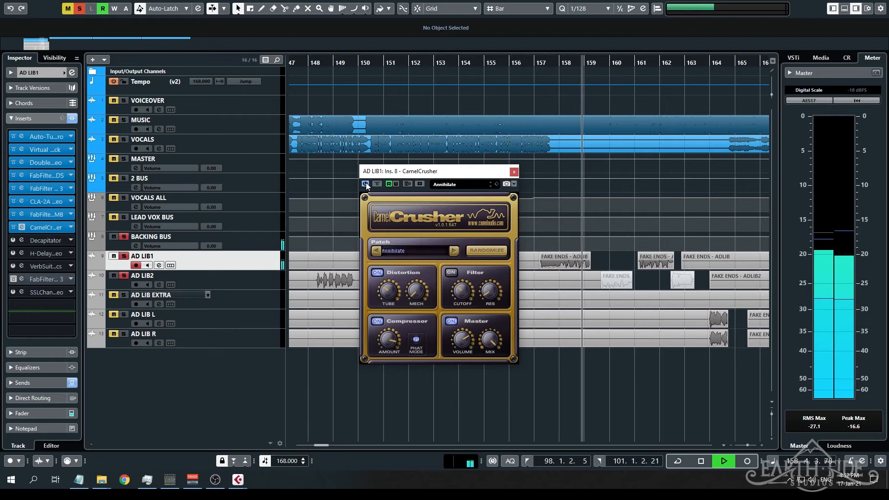
pyautogui.press('space')
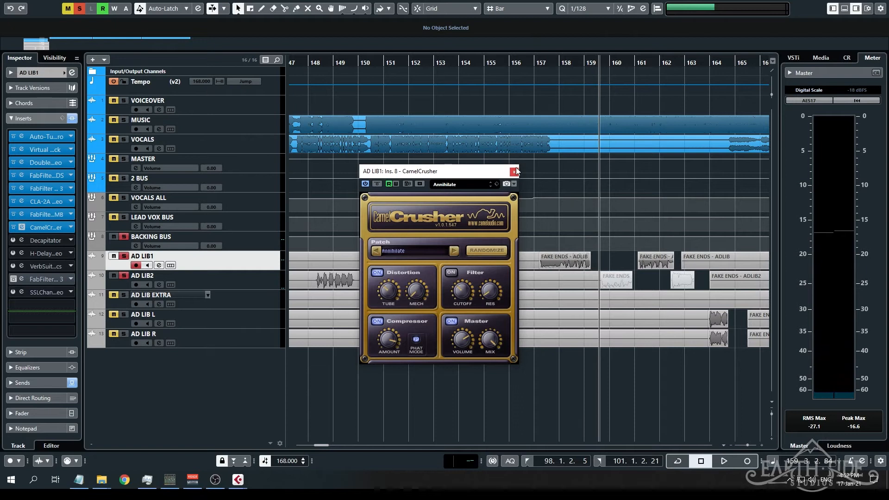
# - Take the Decapitator insert on AD LIB1 off bypass, open it clear of the ad-lib clips and close CamelCrusher
pyautogui.click(16, 243)
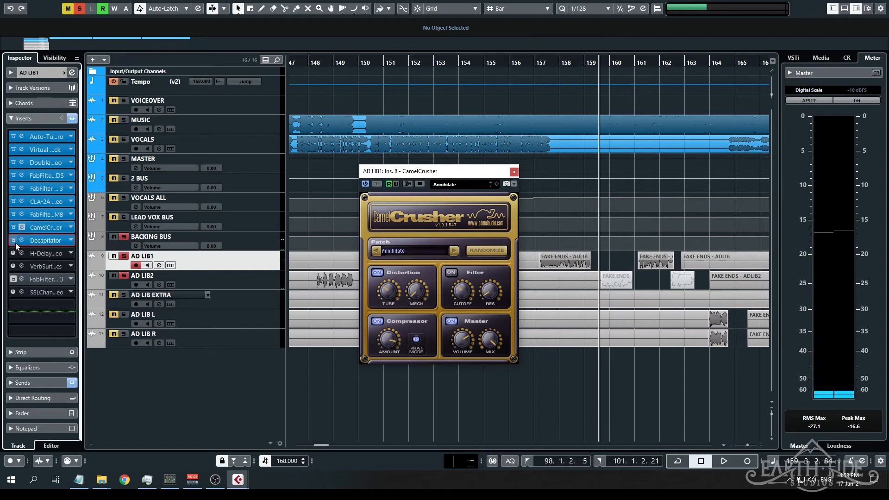
pyautogui.click(21, 241)
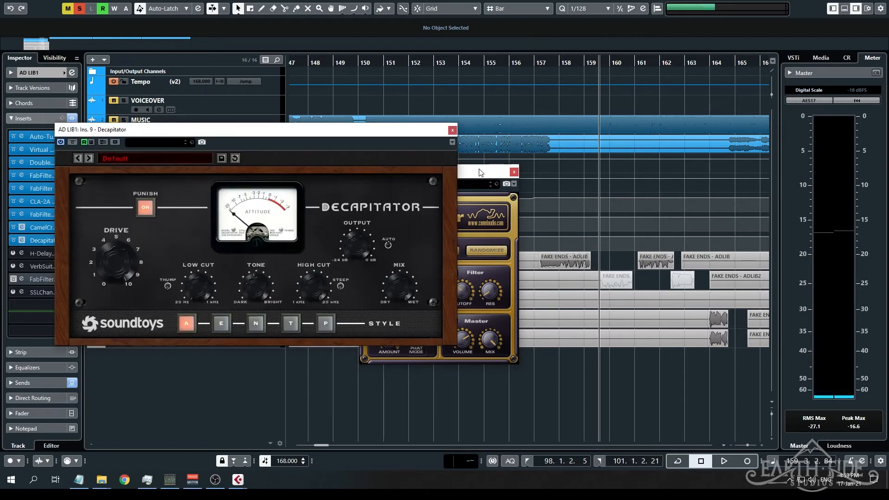
pyautogui.click(514, 172)
pyautogui.moveTo(443, 135); pyautogui.dragTo(680, 158)
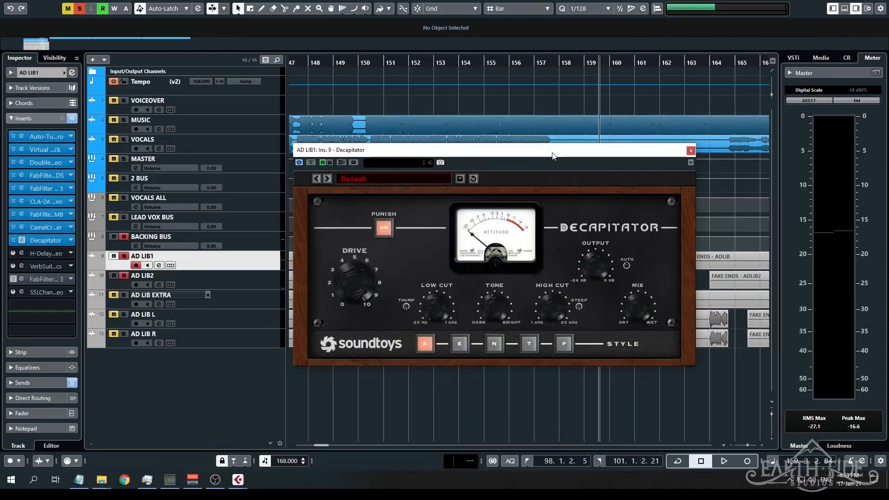
pyautogui.moveTo(355, 175); pyautogui.dragTo(89, 177)
# - Play the AD LIB1 phrase from bar 157 with Decapitator active, deactivated and active again to compare the saturation
pyautogui.click(536, 61)
pyautogui.press('space')
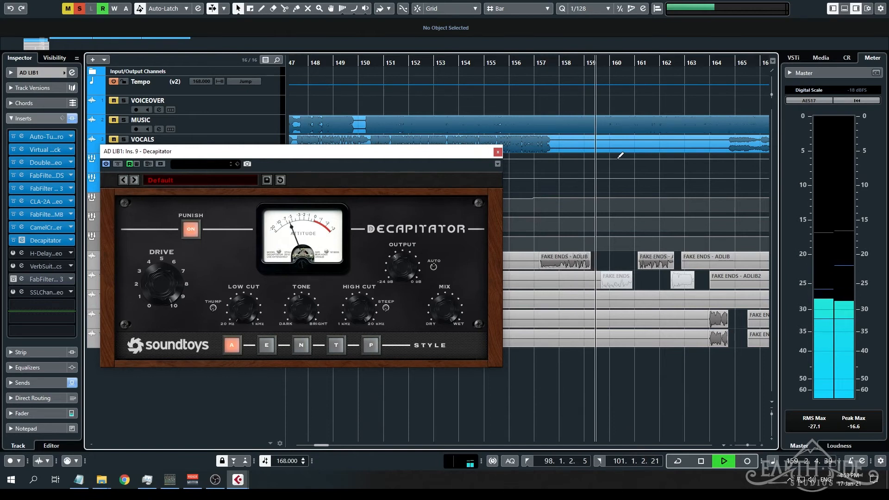
pyautogui.press('space')
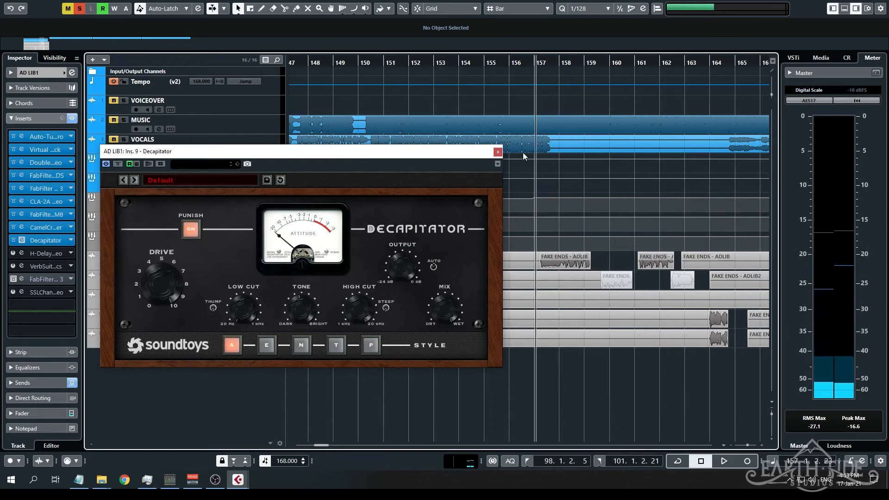
pyautogui.click(106, 163)
pyautogui.press('space')
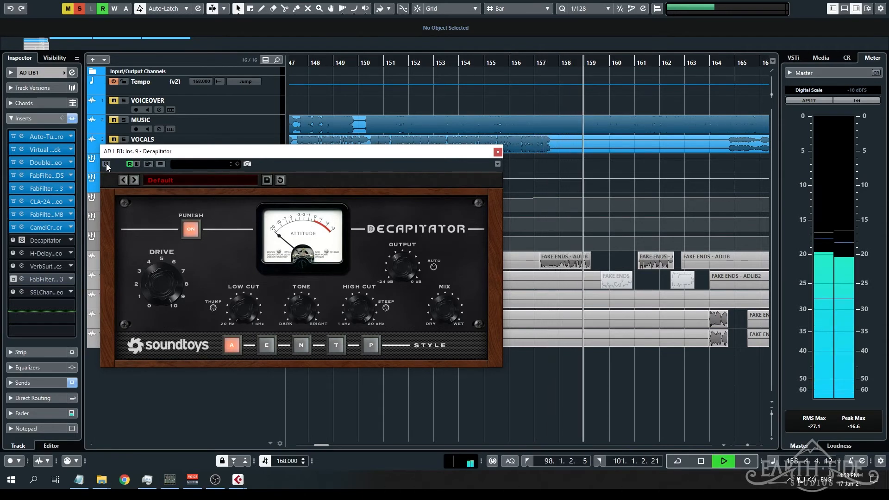
pyautogui.press('space')
pyautogui.click(106, 164)
pyautogui.press('space')
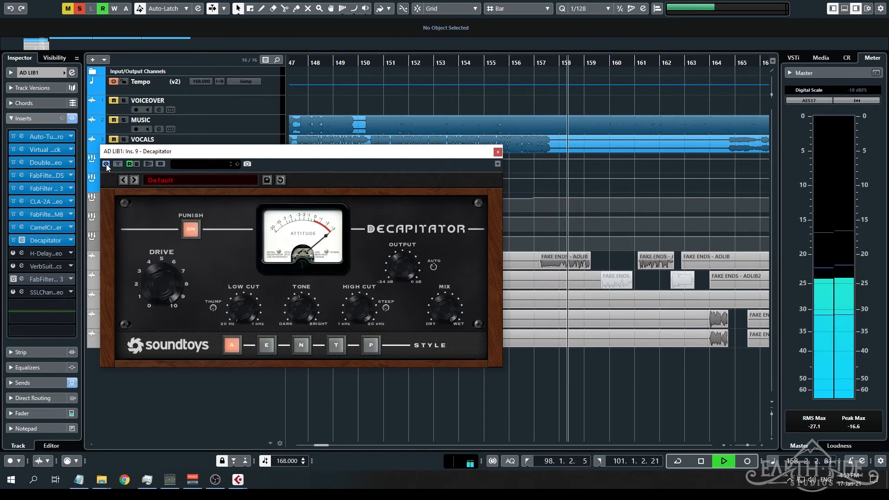
pyautogui.press('space')
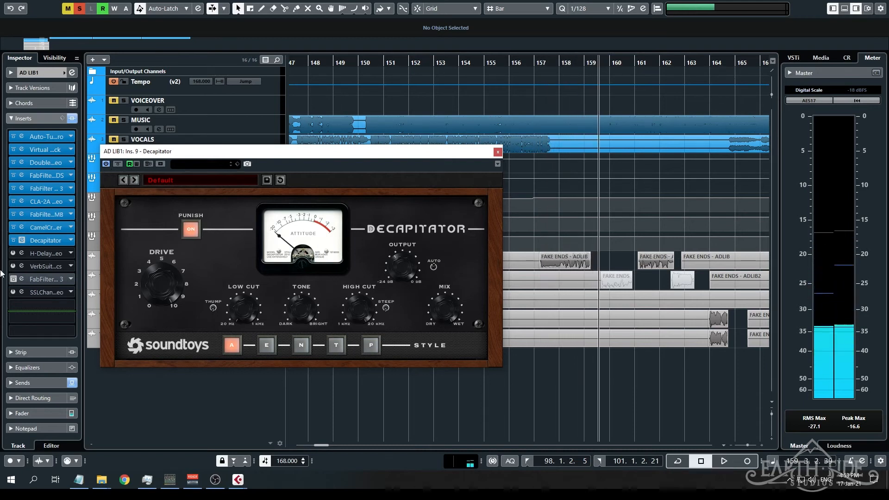
# - Leave the second Pro-Q 3 on AD LIB1 bypassed, activate and open the SSLChannel insert and close Decapitator
pyautogui.keyDown('alt'); pyautogui.click(13, 278); pyautogui.keyUp('alt')
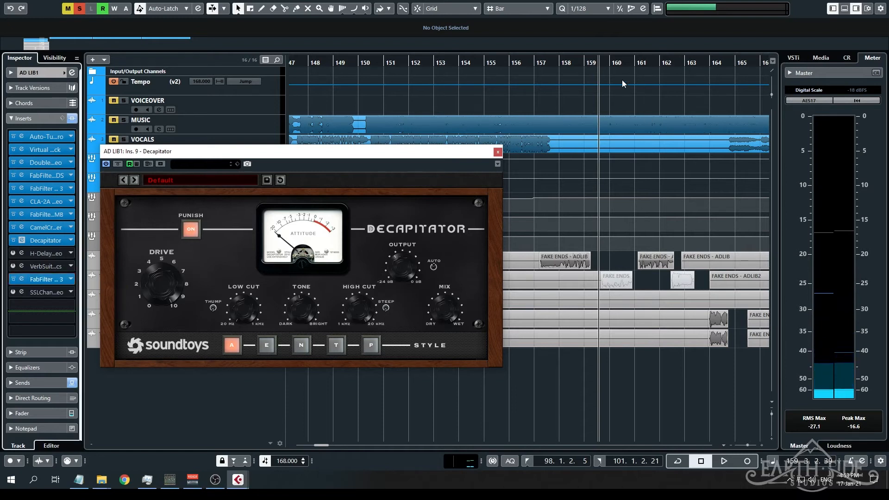
pyautogui.keyDown('alt'); pyautogui.click(13, 279); pyautogui.keyUp('alt')
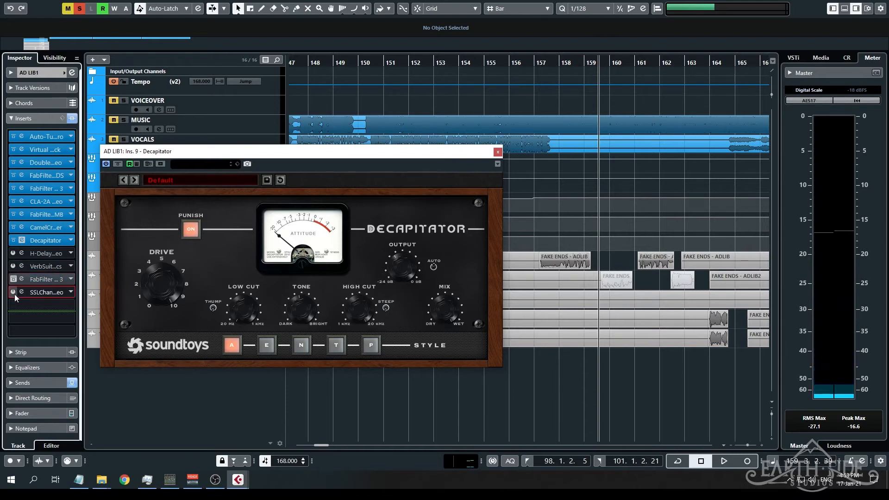
pyautogui.keyDown('alt'); pyautogui.click(14, 292); pyautogui.keyUp('alt')
pyautogui.doubleClick(20, 296)
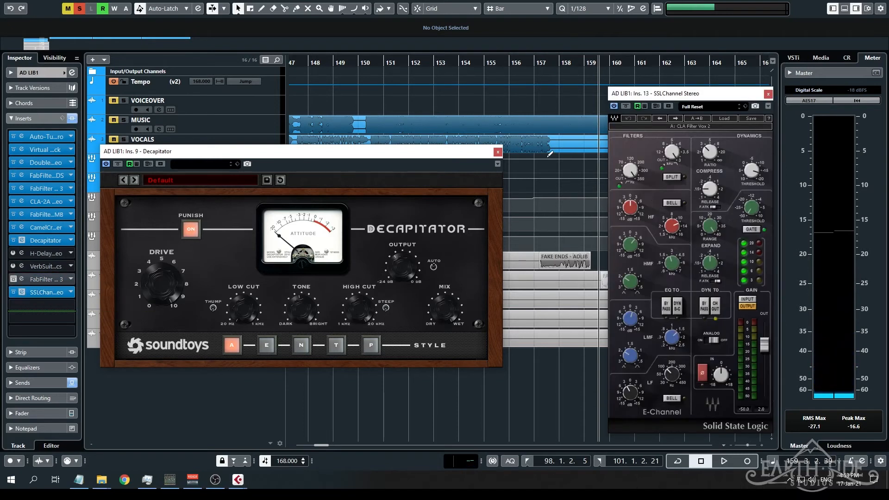
pyautogui.click(497, 152)
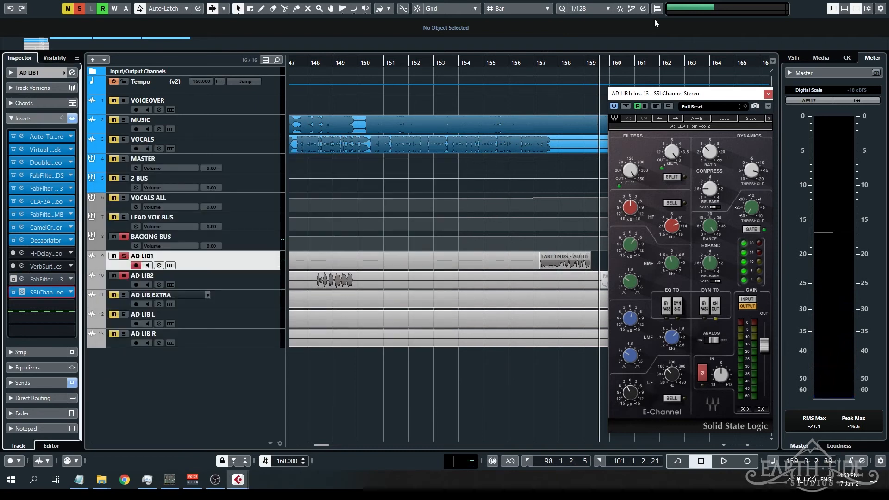
pyautogui.moveTo(668, 95); pyautogui.dragTo(399, 84)
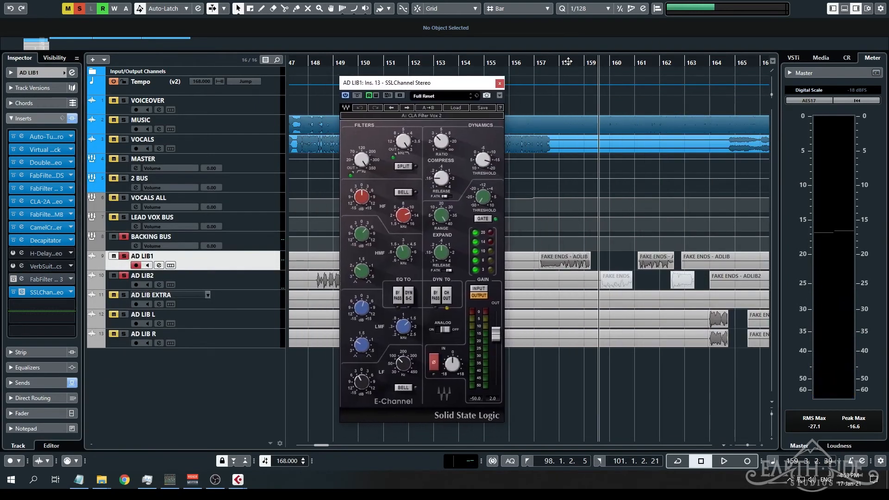
# - Set the playback position to bar 157 and look through the factory and user presets of SSLChannel on AD LIB1
pyautogui.click(536, 64)
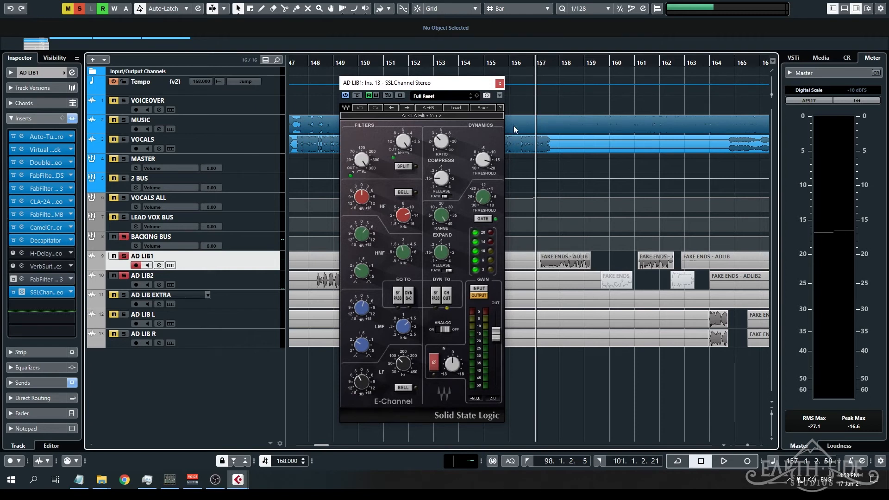
pyautogui.click(457, 108)
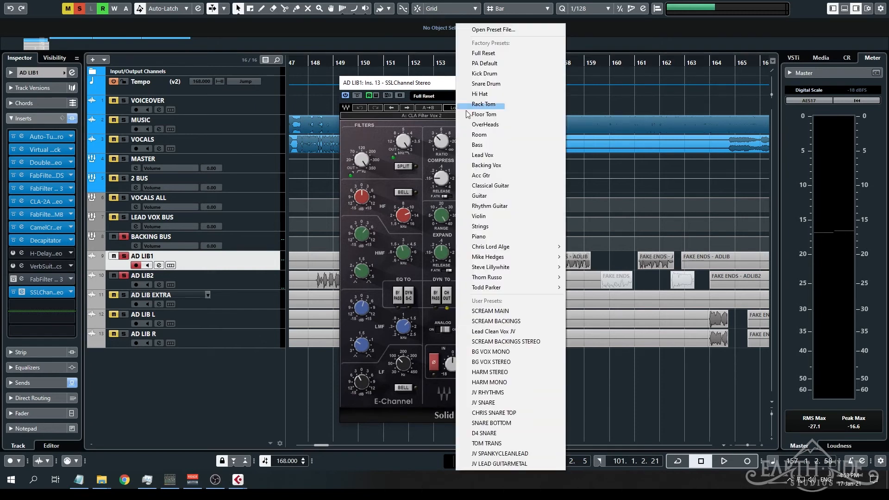
pyautogui.moveTo(543, 248)
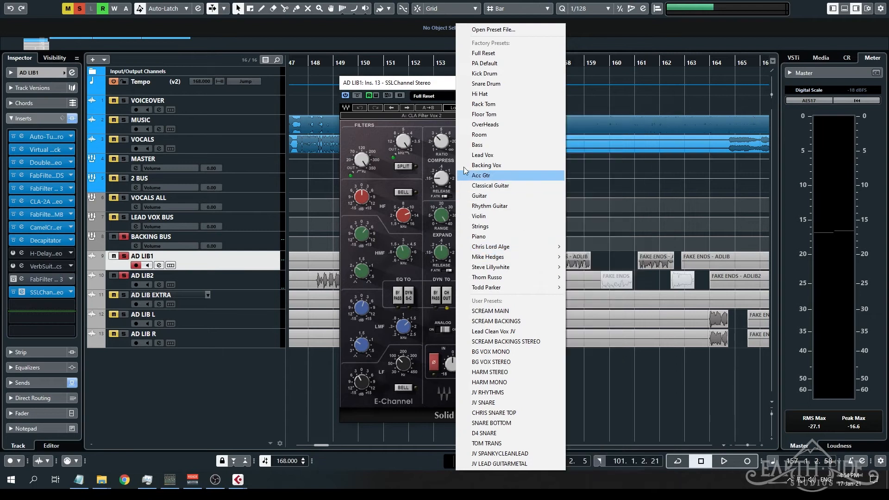
pyautogui.click(421, 92)
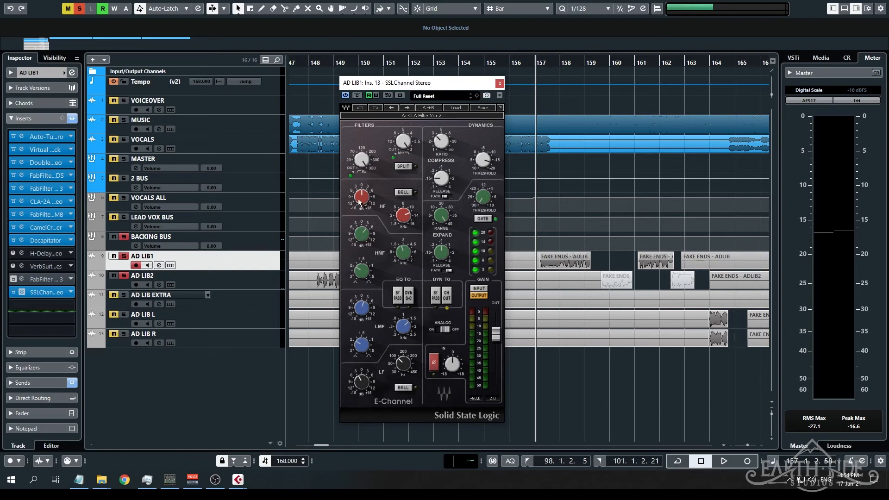
# - Examine the high-mid gain and frequency and the two filter controls of SSLChannel on AD LIB1
pyautogui.click(403, 251)
pyautogui.click(361, 235)
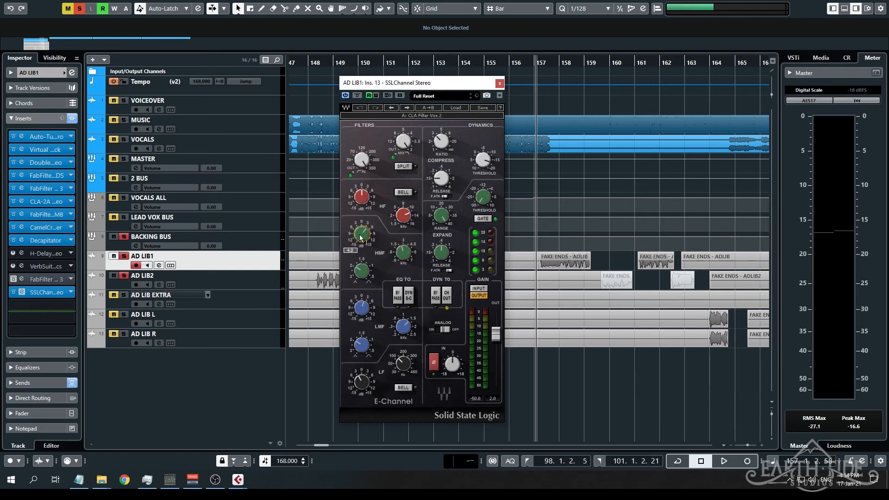
pyautogui.click(404, 255)
pyautogui.moveTo(405, 256)
pyautogui.click(367, 241)
pyautogui.click(364, 160)
pyautogui.click(402, 144)
pyautogui.click(361, 161)
# - Examine the gain and frequency of the low-mid and low-frequency EQ bands in SSLChannel
pyautogui.click(403, 329)
pyautogui.click(361, 307)
pyautogui.click(404, 365)
pyautogui.click(362, 378)
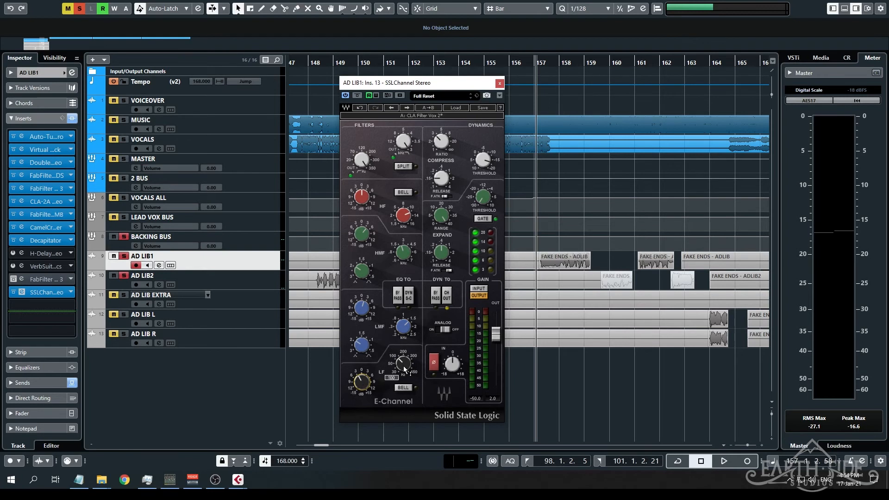
# - Examine the compressor ratio and threshold of SSLChannel and play the AD LIB1 phrase from bar 157
pyautogui.click(438, 142)
pyautogui.click(481, 161)
pyautogui.press('space')
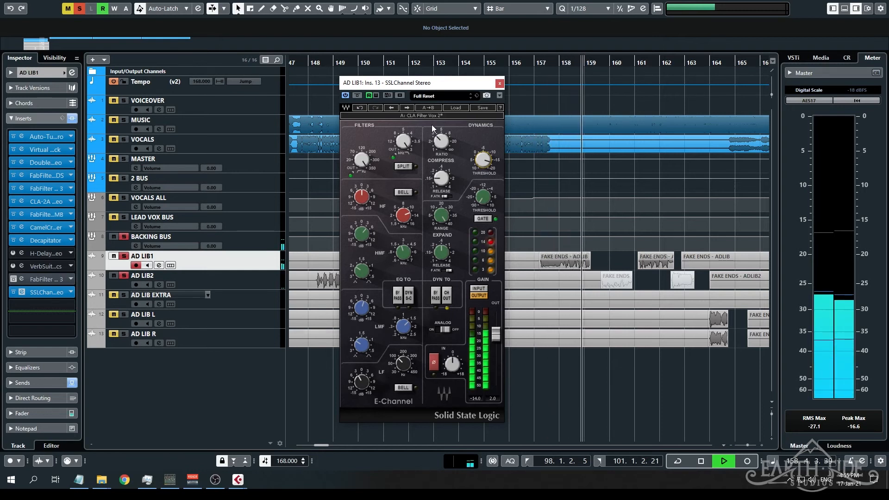
# - Compare the AD LIB1 phrase at bar 157 with SSLChannel switched off and on, and close the plug-in window
pyautogui.press('space')
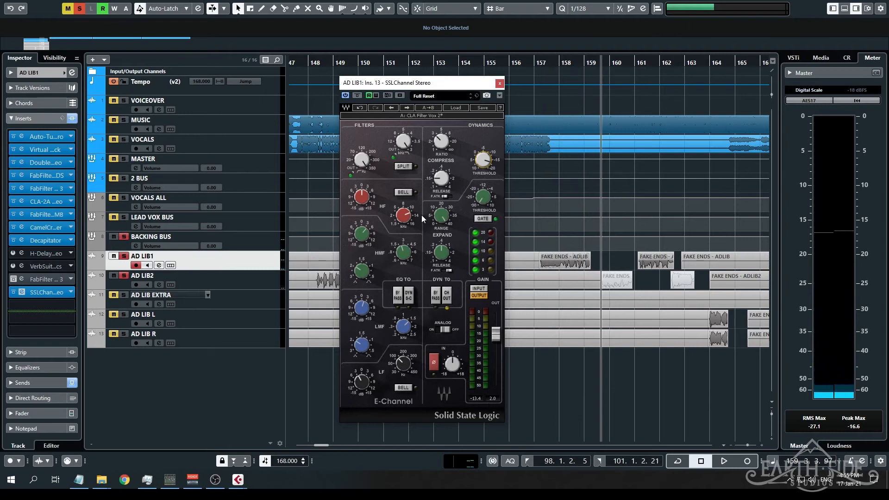
pyautogui.click(357, 96)
pyautogui.click(357, 96)
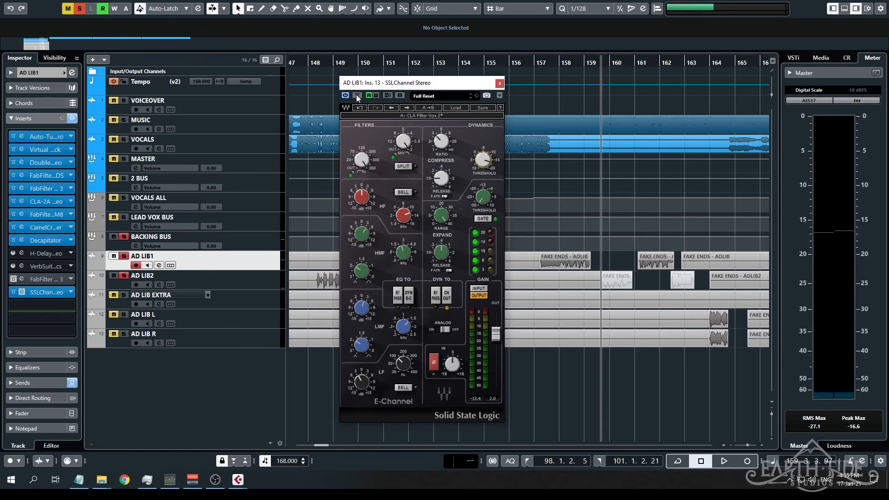
pyautogui.click(346, 97)
pyautogui.press('space')
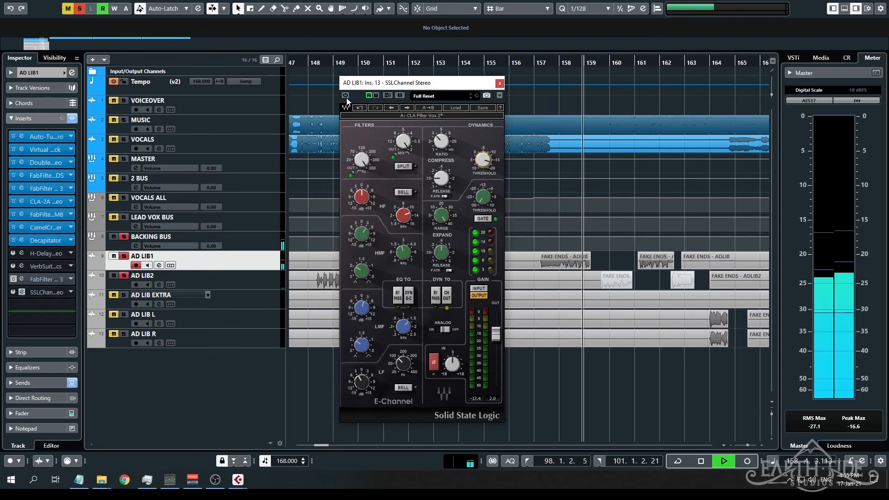
pyautogui.click(345, 96)
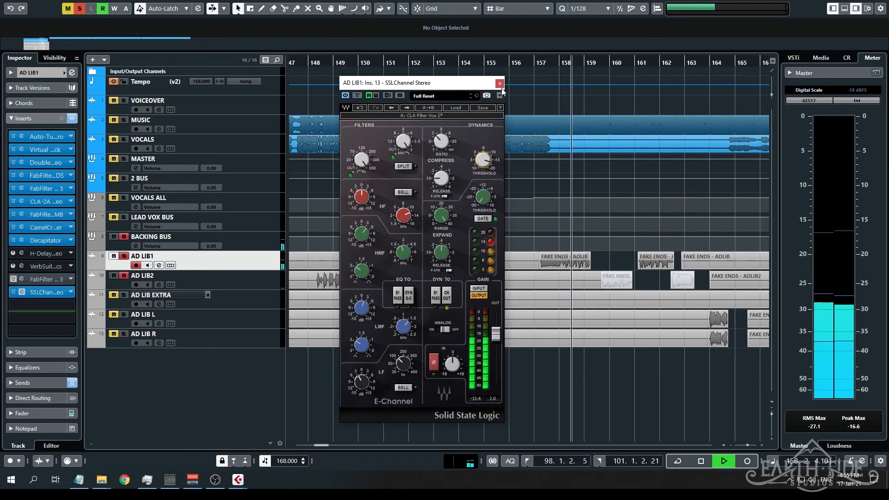
pyautogui.press('space')
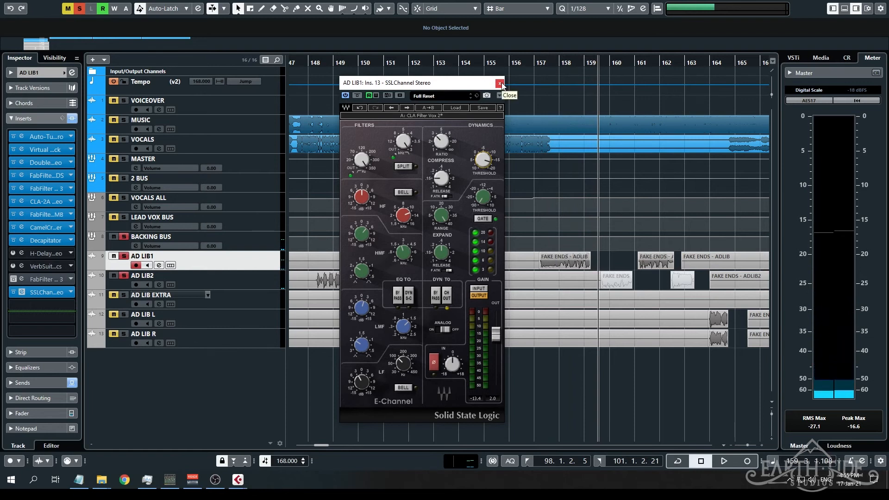
pyautogui.click(500, 83)
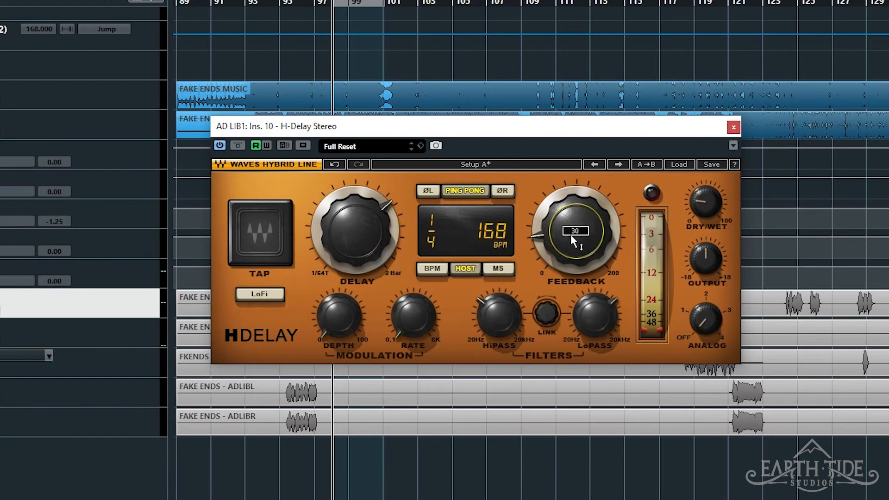
# - Examine the dry/wet, high-pass, low-pass and analog controls of H-Delay on AD LIB1
pyautogui.moveTo(703, 207)
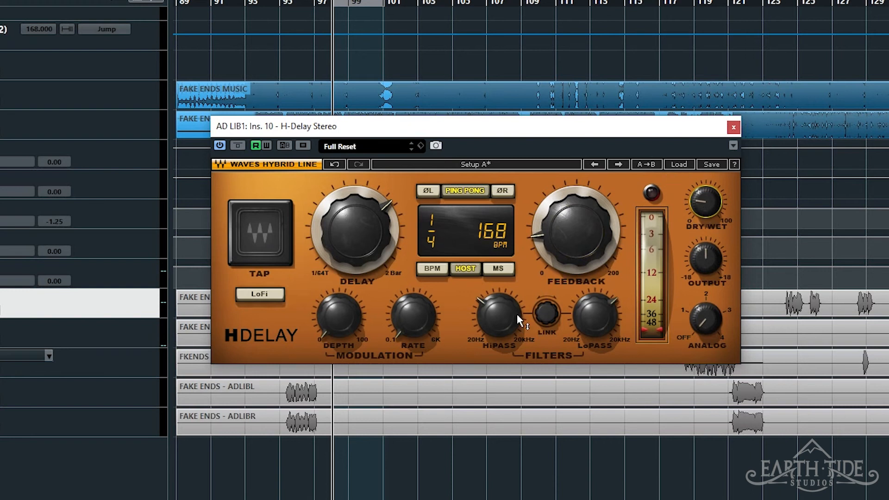
pyautogui.click(496, 314)
pyautogui.click(600, 328)
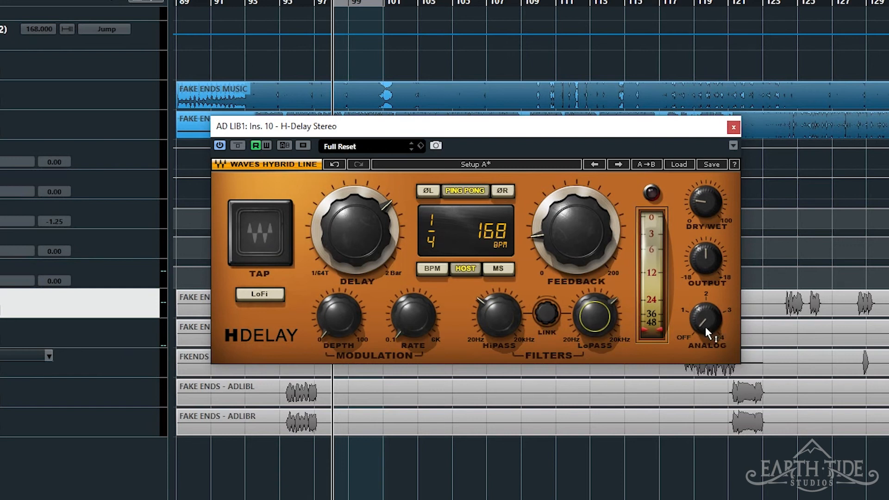
pyautogui.moveTo(705, 327)
pyautogui.mouseDown()
pyautogui.moveTo(704, 294)
pyautogui.moveTo(705, 333)
pyautogui.mouseUp()
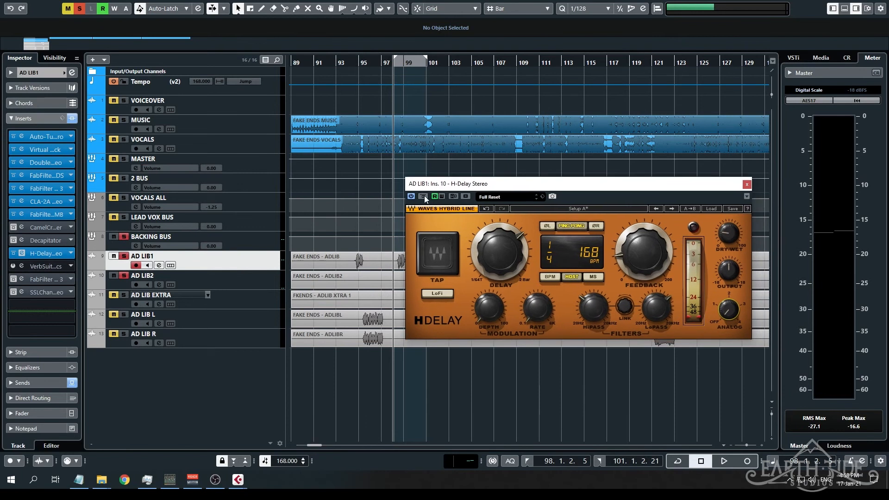
# - Play the AD LIB1 phrase at bar 98 with H-Delay on and off, leaving the delay switched on
pyautogui.press('space')
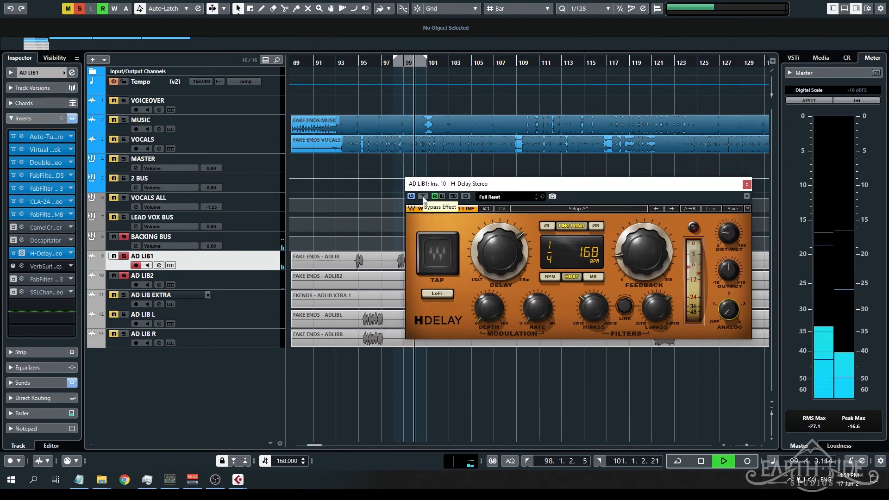
pyautogui.press('space')
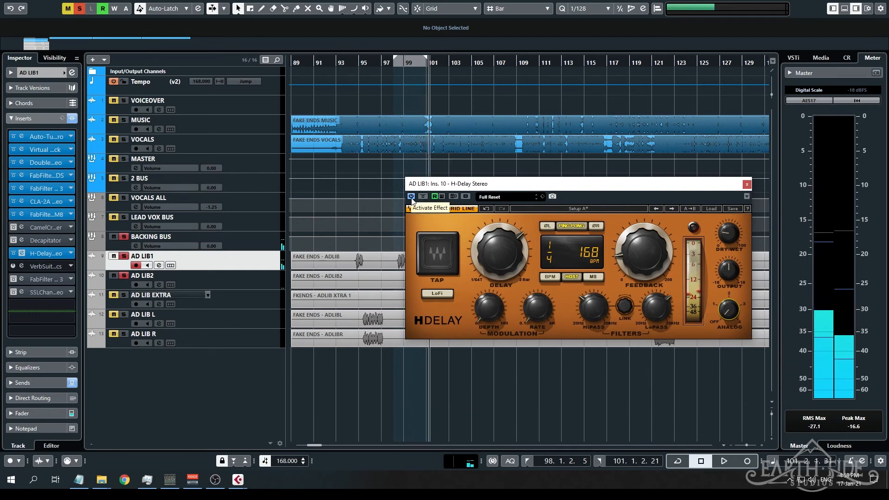
pyautogui.click(411, 197)
pyautogui.press('space')
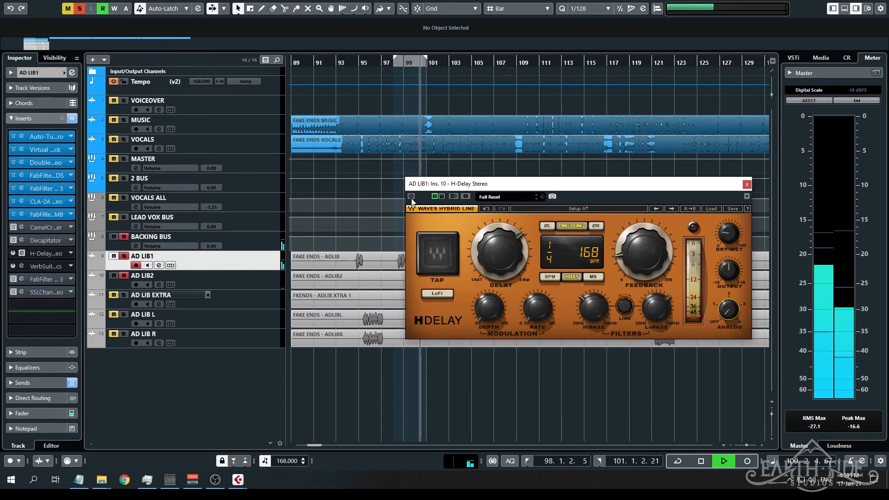
pyautogui.click(411, 196)
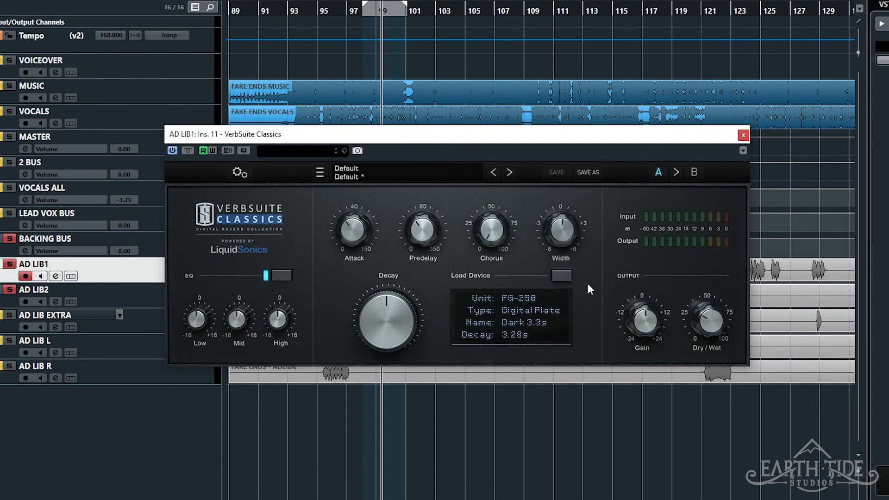
# - Look through the FG-250 reverbs in the VerbSuite Classics device list and choose Dark 3.3s
pyautogui.click(560, 276)
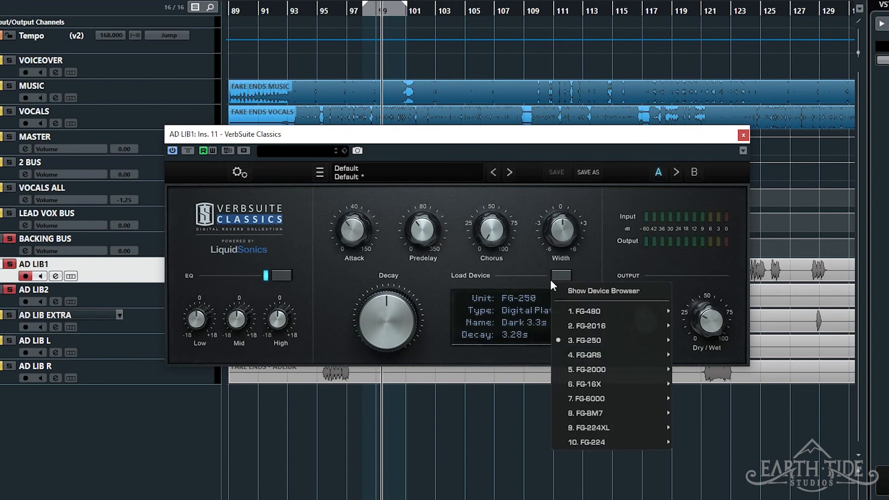
pyautogui.moveTo(636, 338)
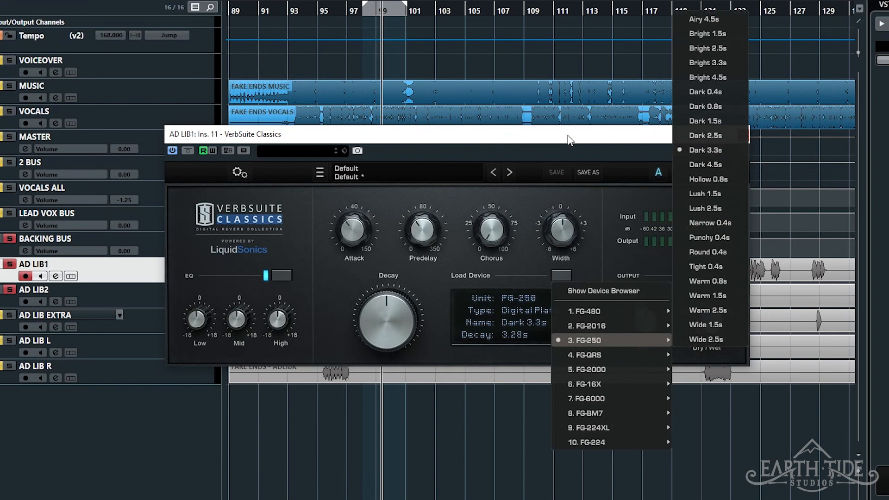
pyautogui.click(721, 153)
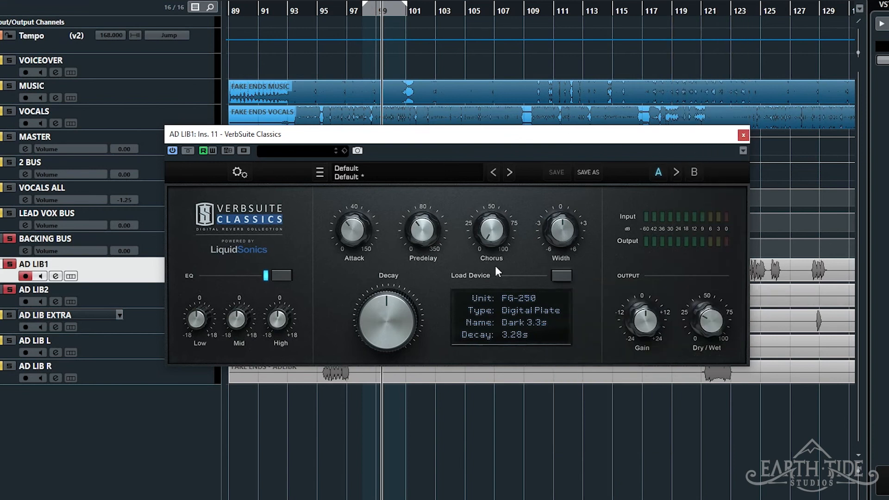
# - Examine the chorus, predelay, attack and dry/wet controls of VerbSuite Classics and reposition its window
pyautogui.moveTo(489, 231)
pyautogui.moveTo(424, 230)
pyautogui.moveTo(357, 232)
pyautogui.moveTo(712, 327)
pyautogui.moveTo(406, 134); pyautogui.dragTo(422, 195)
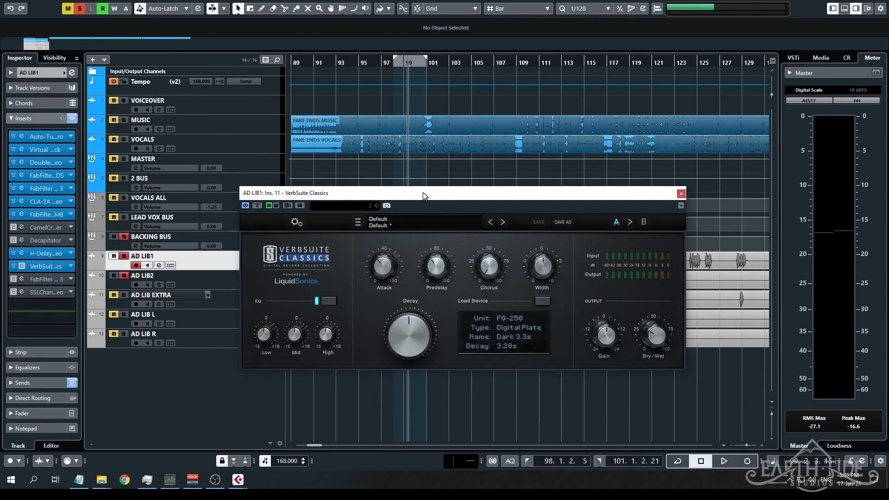
# - Compare the AD LIB1 phrase from bar 98 with VerbSuite Classics on and off, leaving the reverb switched on
pyautogui.press('KP_1')
pyautogui.press('space')
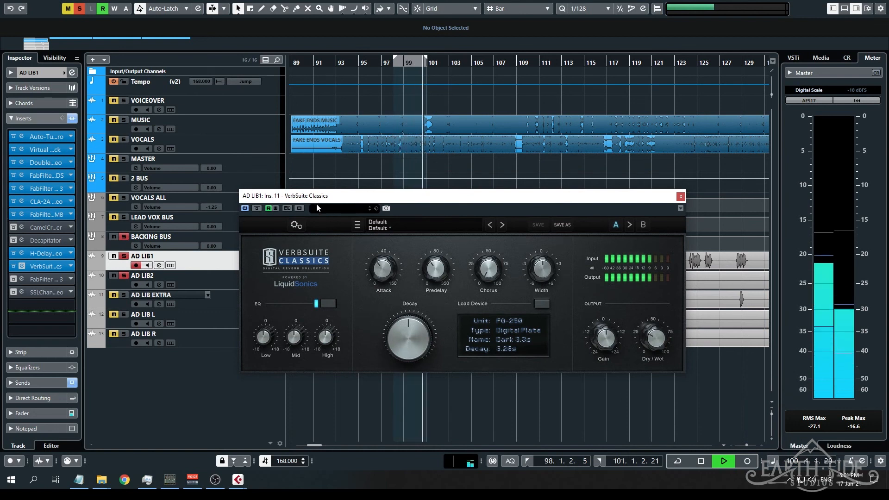
pyautogui.press('space')
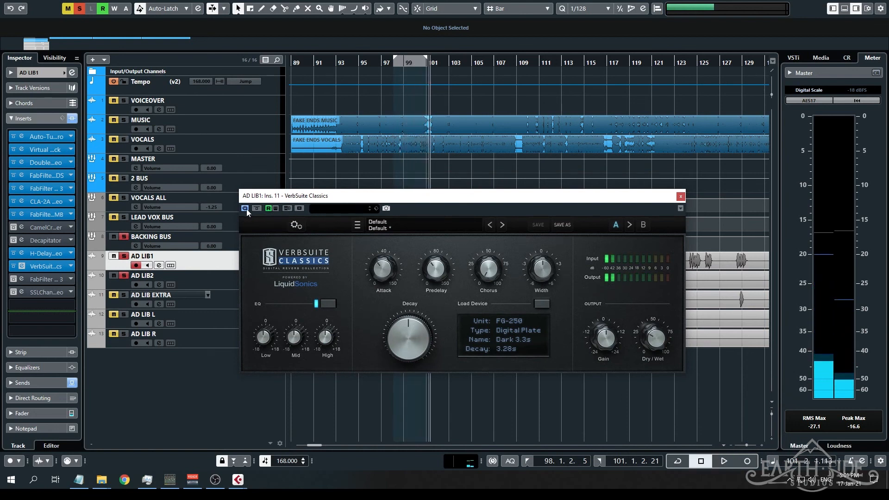
pyautogui.click(246, 209)
pyautogui.press('space')
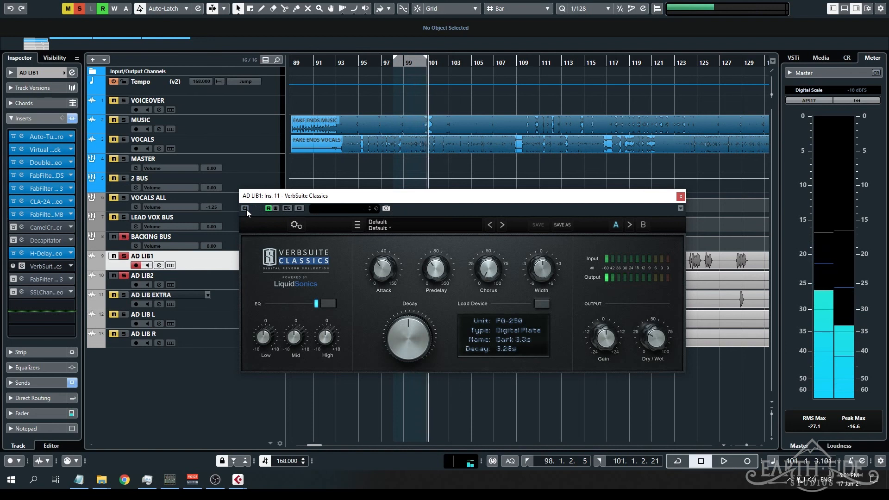
pyautogui.click(245, 209)
pyautogui.press('space')
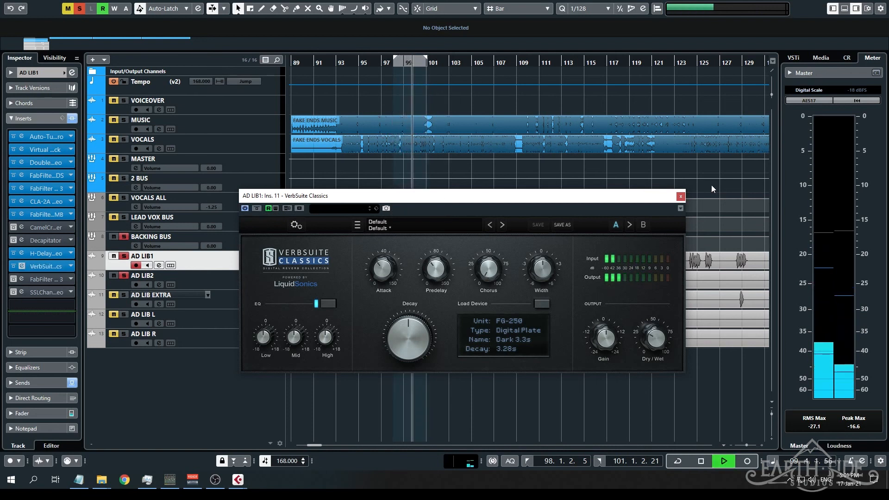
pyautogui.moveTo(568, 200); pyautogui.dragTo(638, 100)
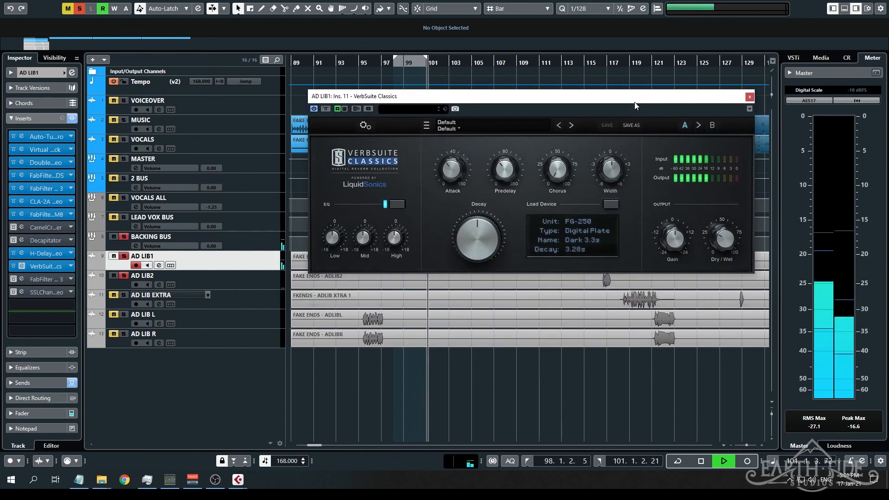
pyautogui.press('space')
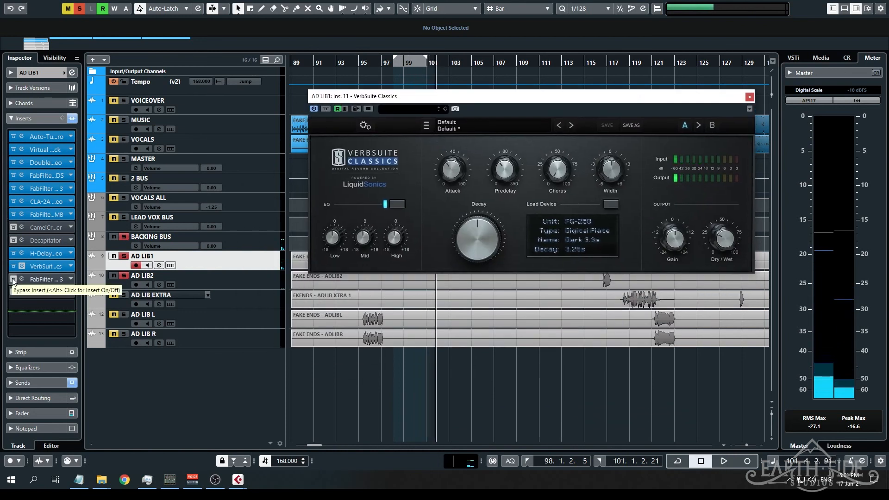
# - Enable the last FabFilter Pro-Q 3 insert on AD LIB1, inspect its band-pass curve and close both plug-in windows
pyautogui.click(22, 279)
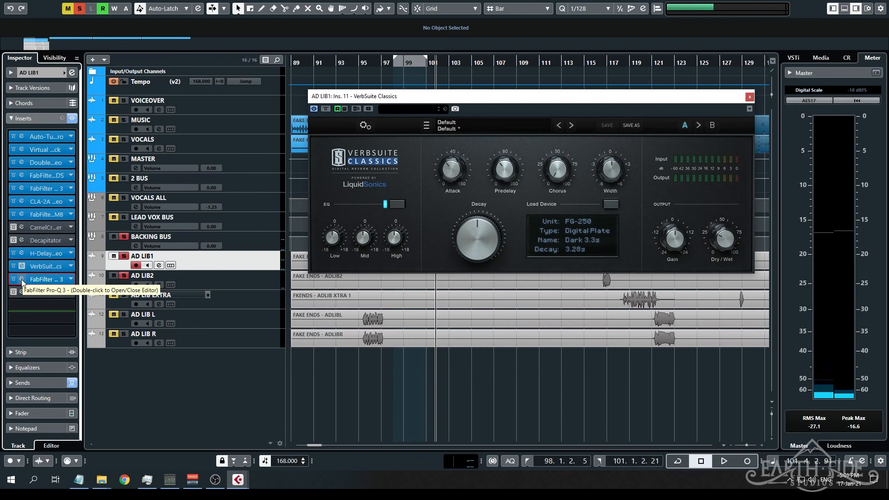
pyautogui.doubleClick(21, 279)
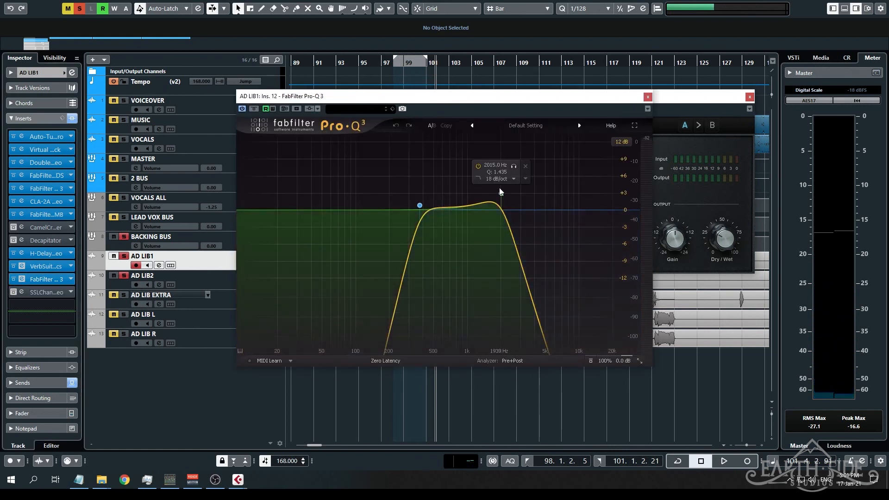
pyautogui.click(648, 97)
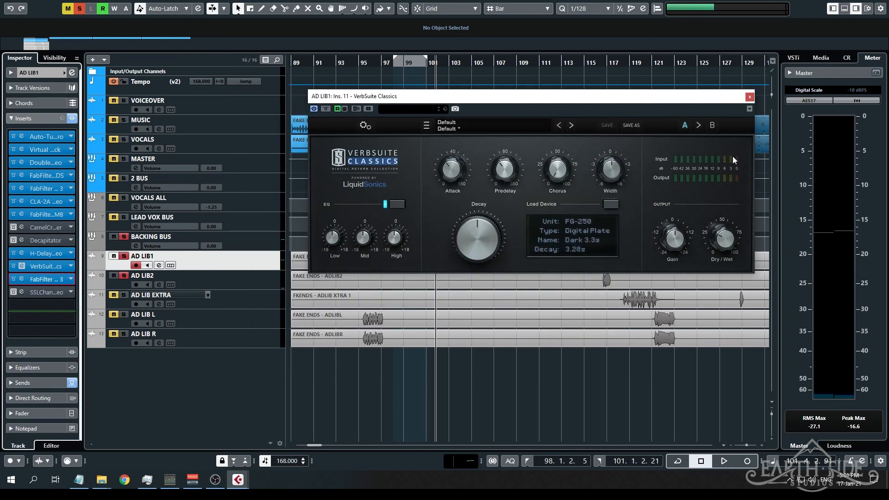
pyautogui.click(750, 98)
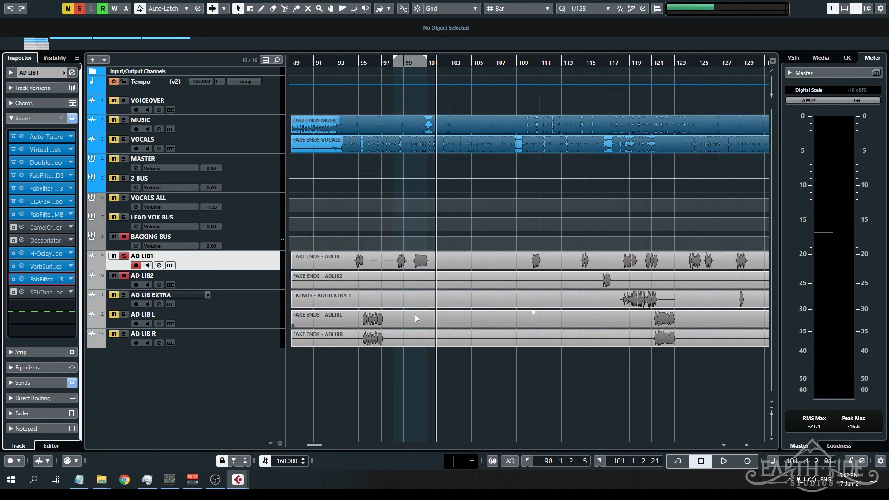
# - Play the AD LIB1 phrase from bar 98 with its effects active and again with every insert bypassed or switched off
pyautogui.press('KP_1')
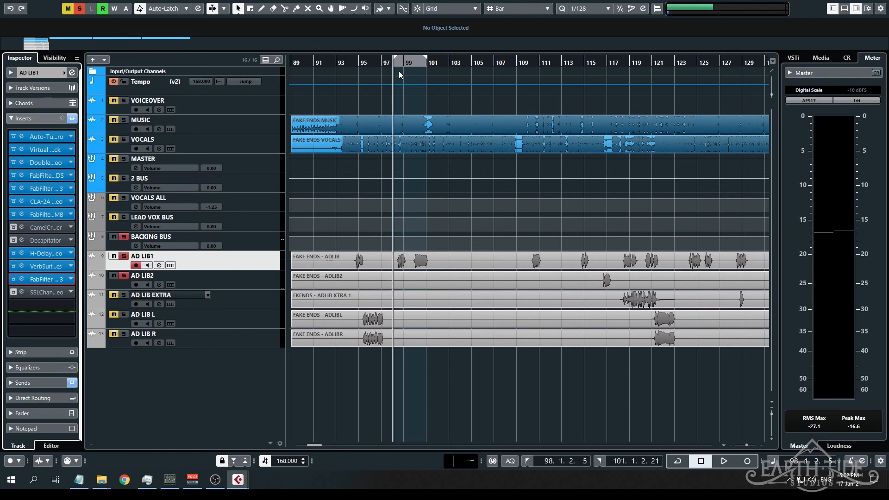
pyautogui.press('space')
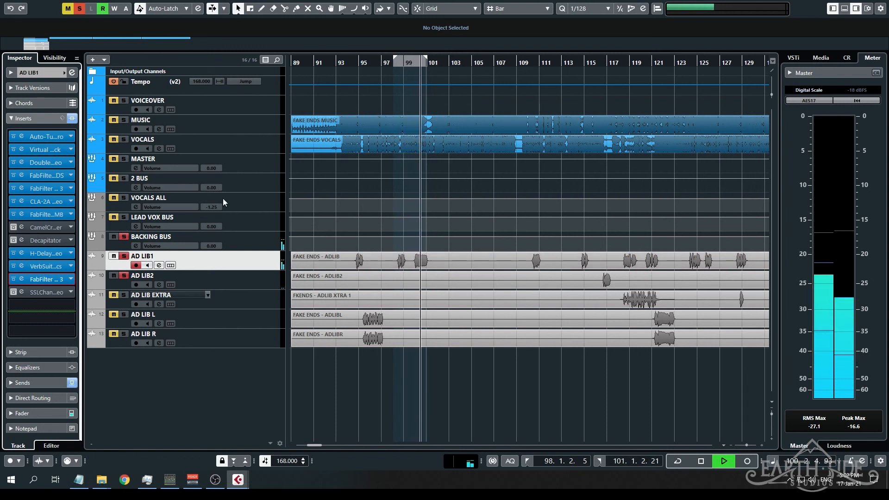
pyautogui.press('space')
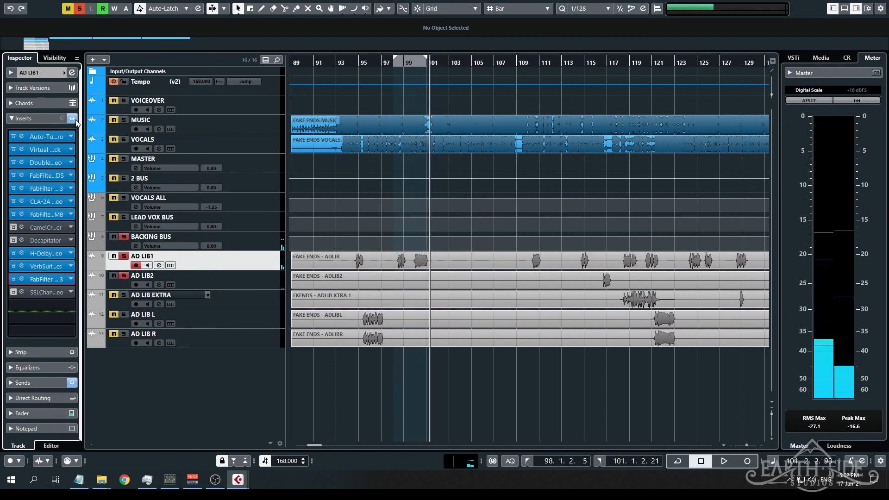
pyautogui.click(72, 118)
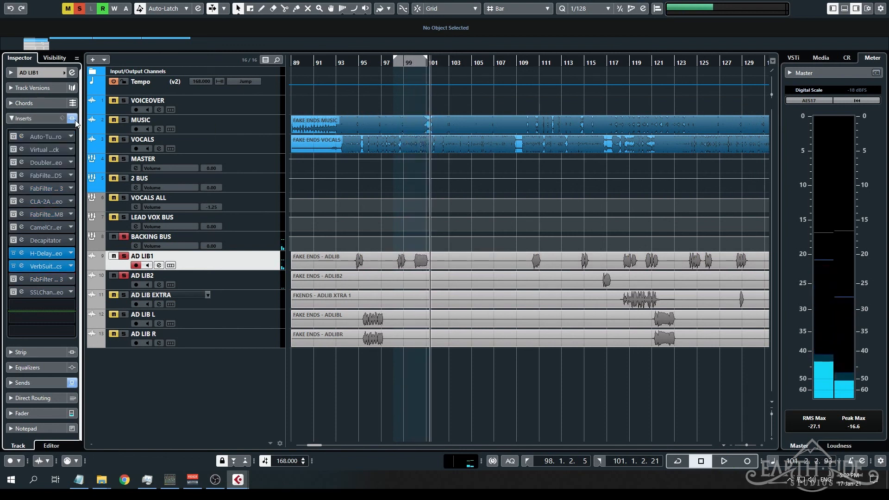
pyautogui.click(13, 266)
pyautogui.press('space')
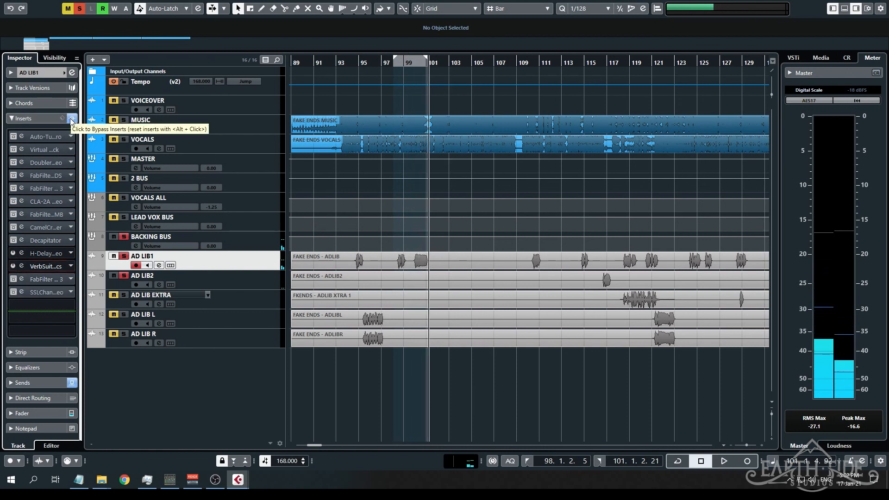
# - Reactivate the AD LIB1 inserts except CamelCrusher, Decapitator and SSLChannel, and play the phrase at bar 98
pyautogui.click(13, 137)
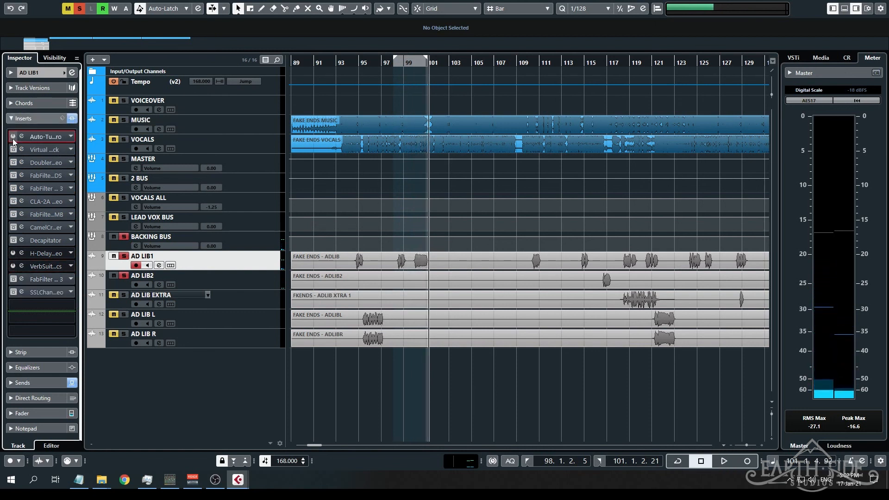
pyautogui.moveTo(13, 140); pyautogui.dragTo(14, 280)
pyautogui.press('space')
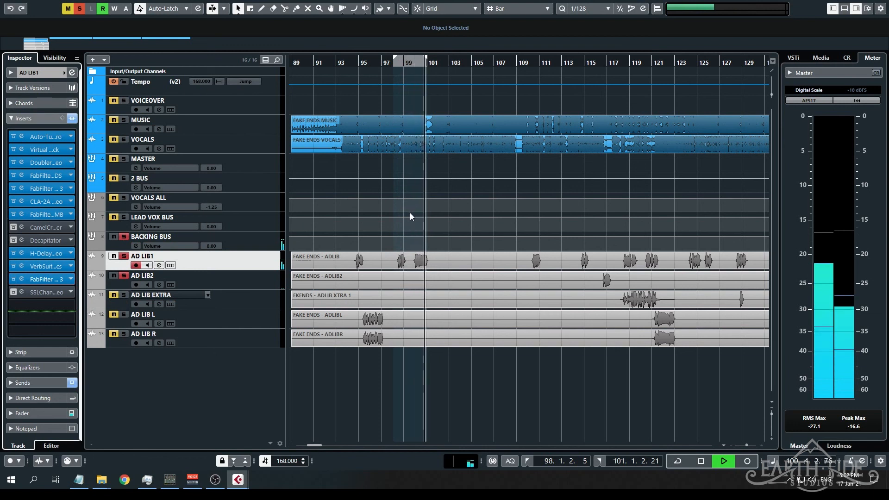
pyautogui.press('space')
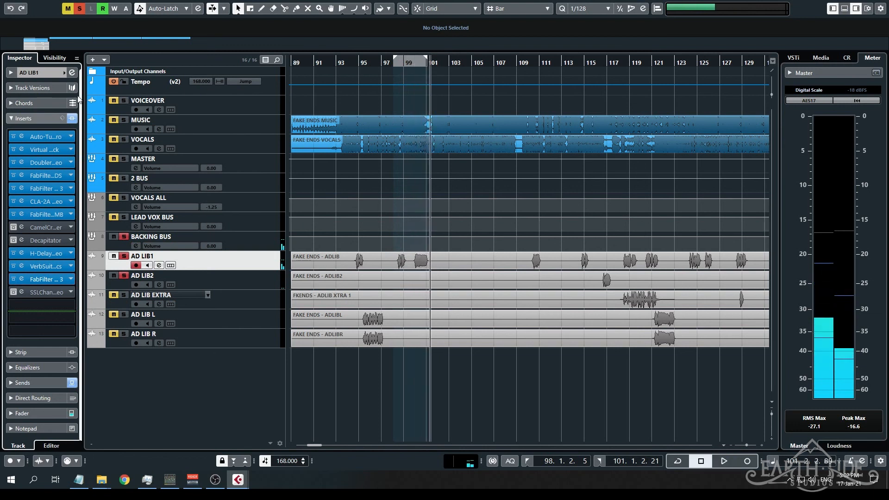
# - Clear all track solos and mutes they cause, and play the full mix from bar 98
pyautogui.click(78, 10)
pyautogui.press('KP_1')
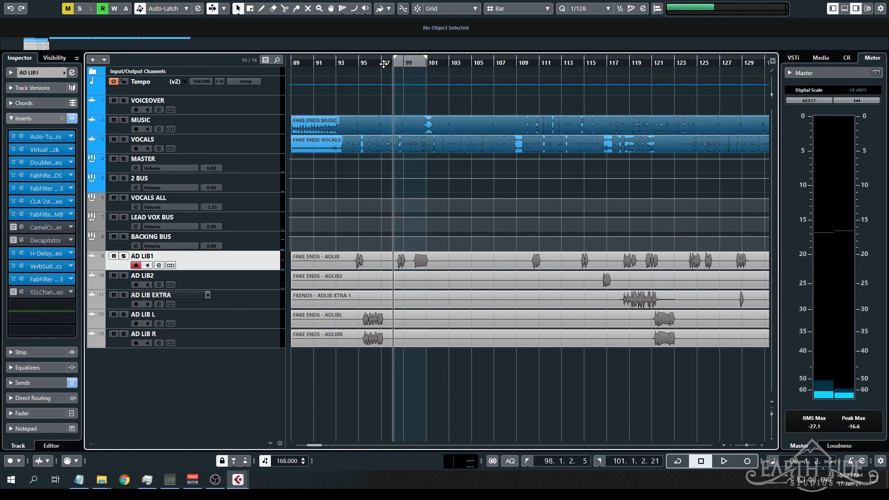
pyautogui.press('space')
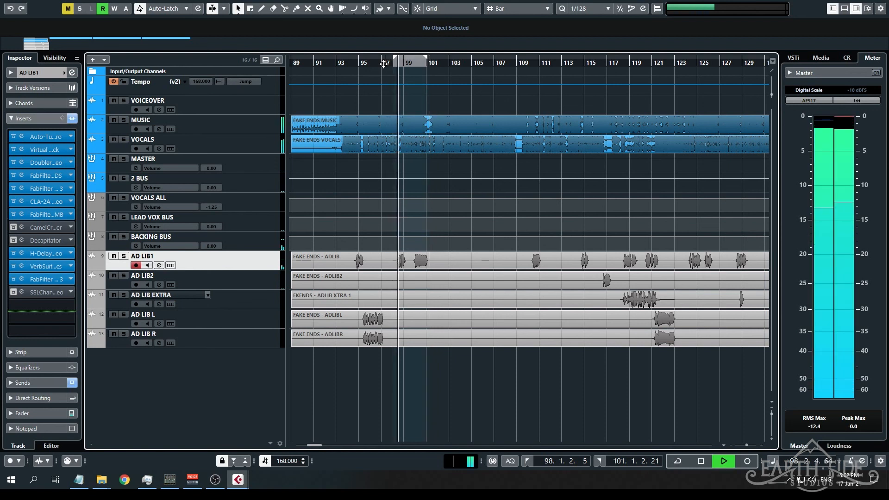